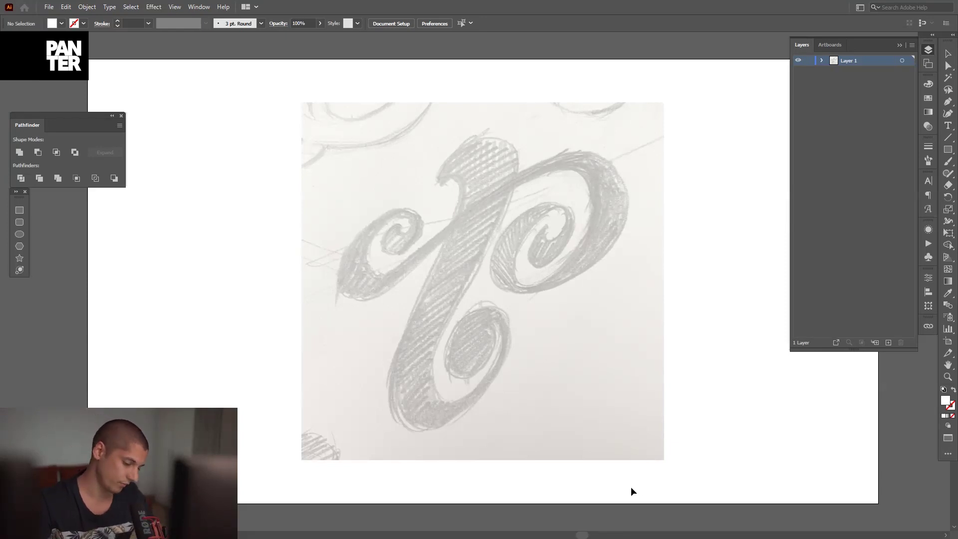
# Step: Prepare the Pen tool with no fill and a black (000000) stroke
pyautogui.press('p')
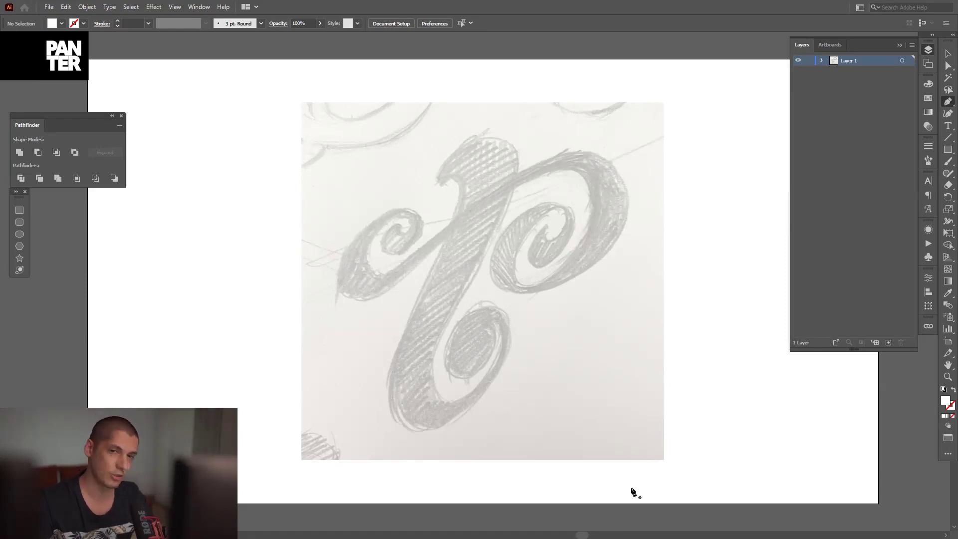
pyautogui.click(954, 391)
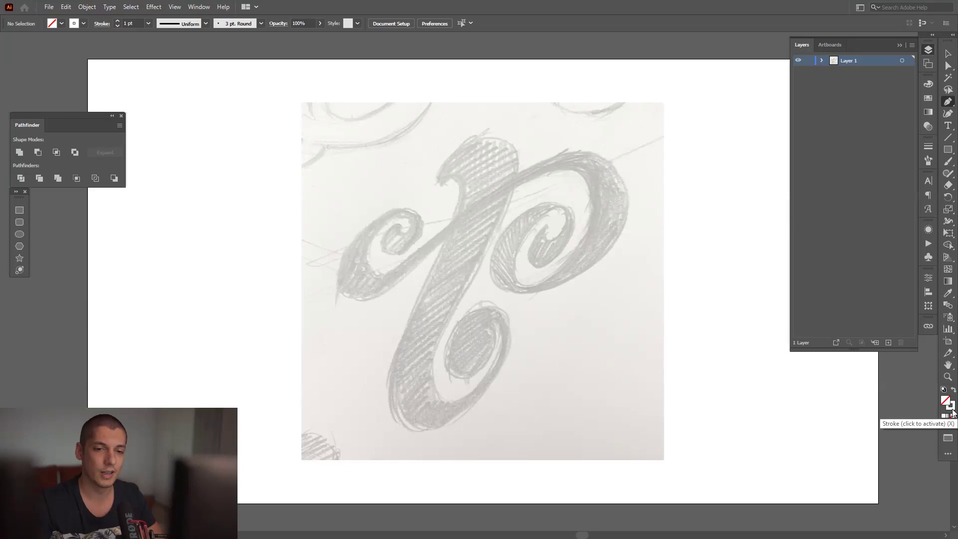
pyautogui.click(950, 407)
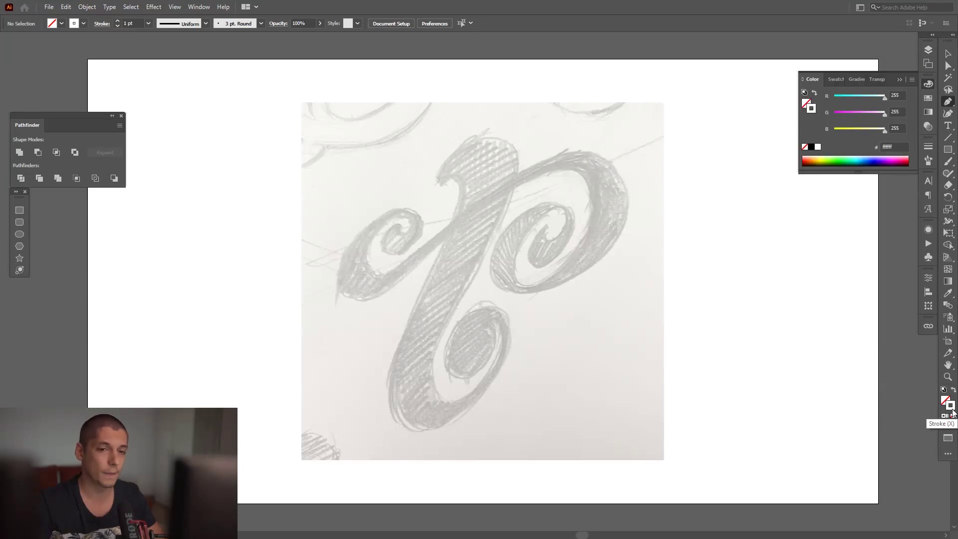
pyautogui.click(812, 147)
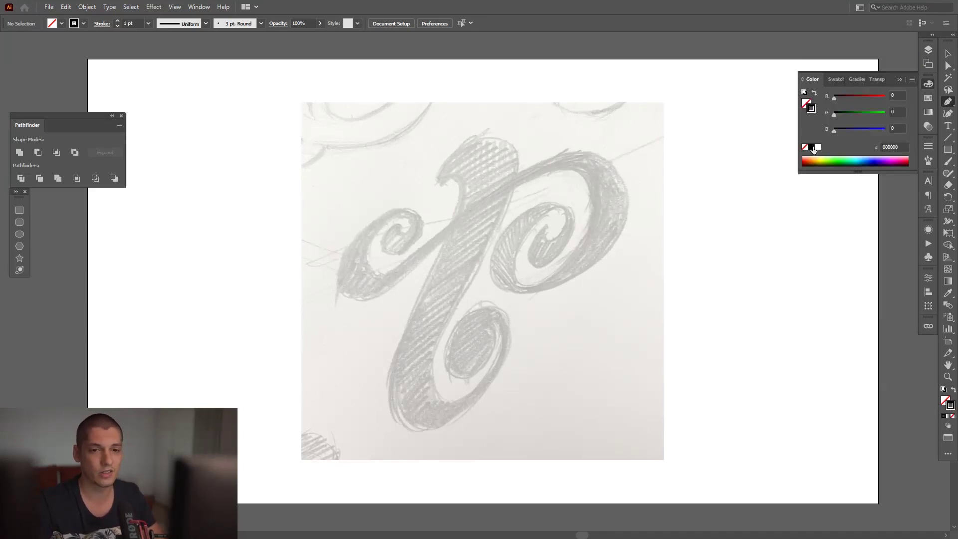
pyautogui.click(899, 80)
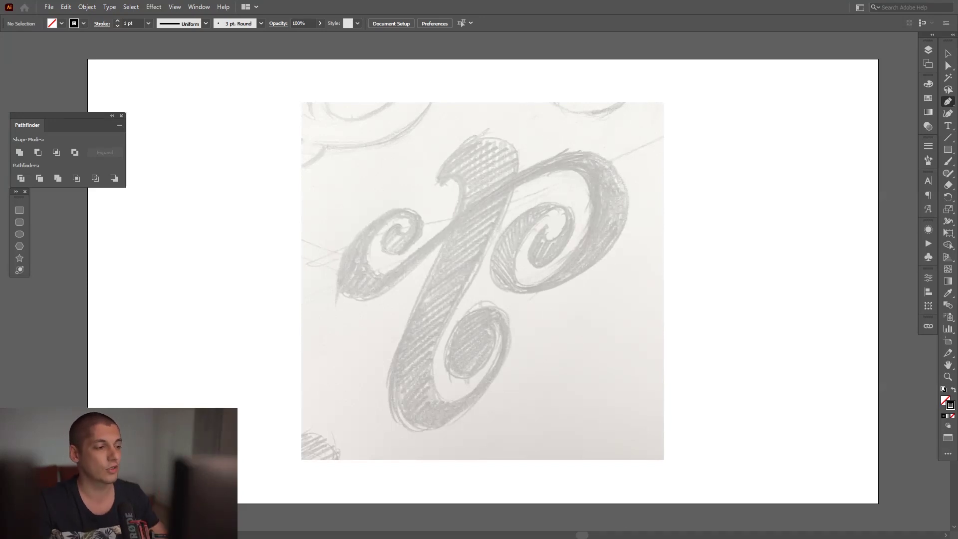
pyautogui.scroll(4, 426, 214)
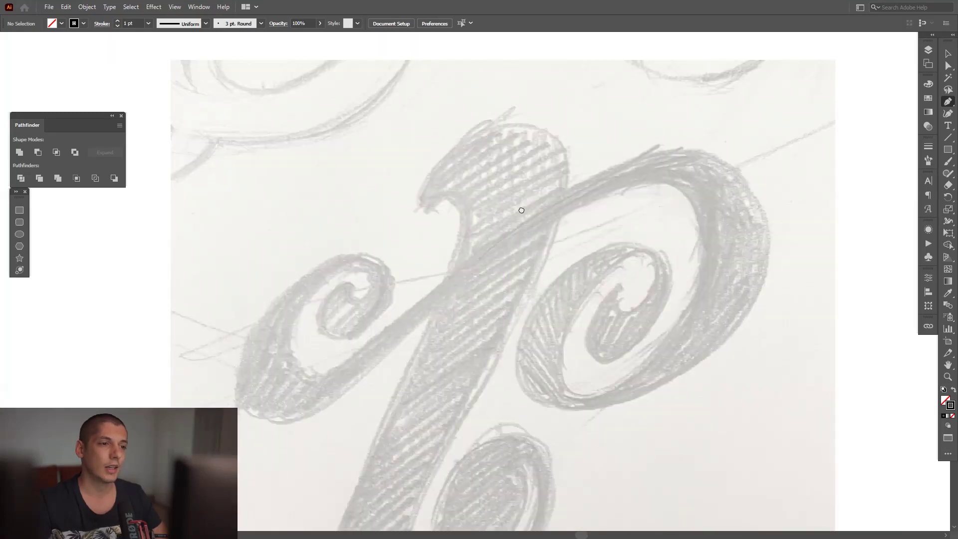
pyautogui.scroll(1, 521, 210)
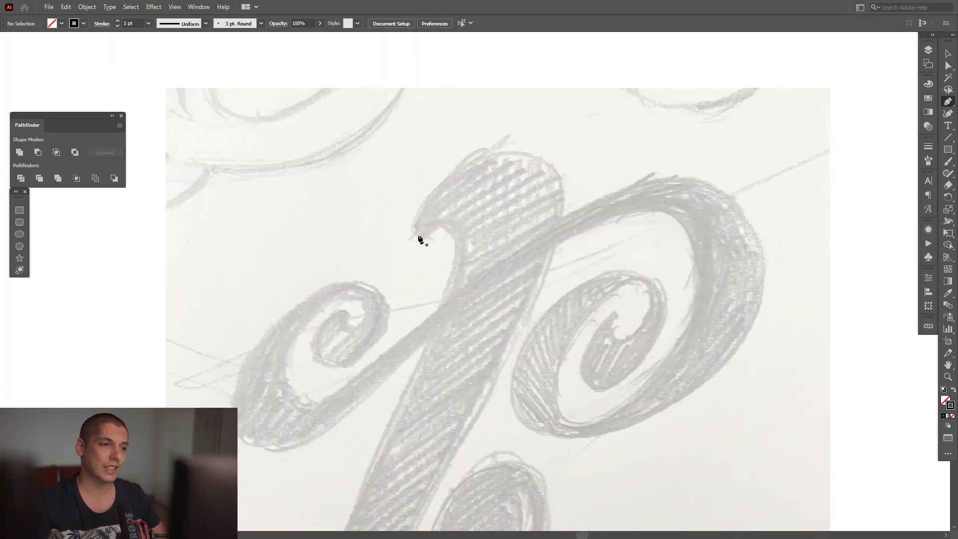
pyautogui.moveTo(447, 163); pyautogui.dragTo(434, 166)
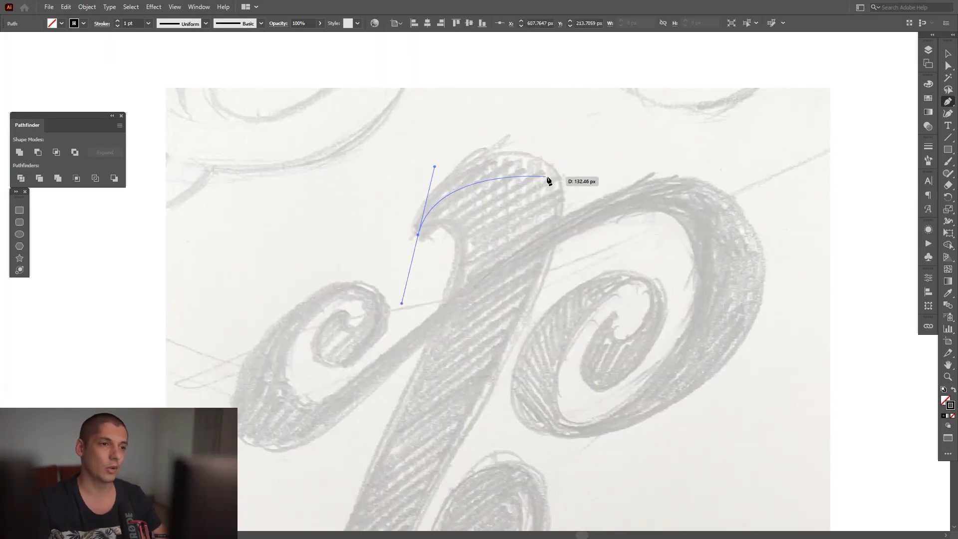
pyautogui.moveTo(547, 166); pyautogui.dragTo(579, 191)
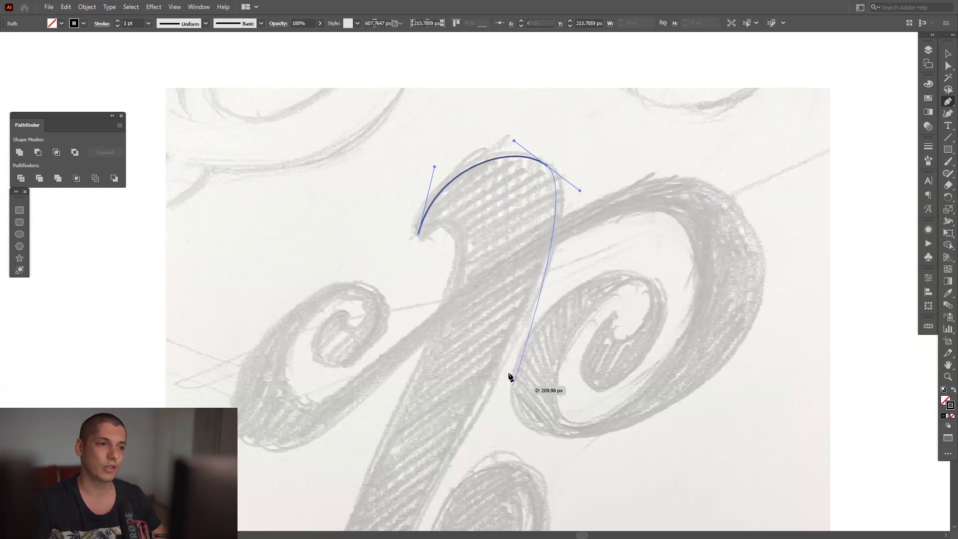
pyautogui.moveTo(504, 359); pyautogui.dragTo(471, 425)
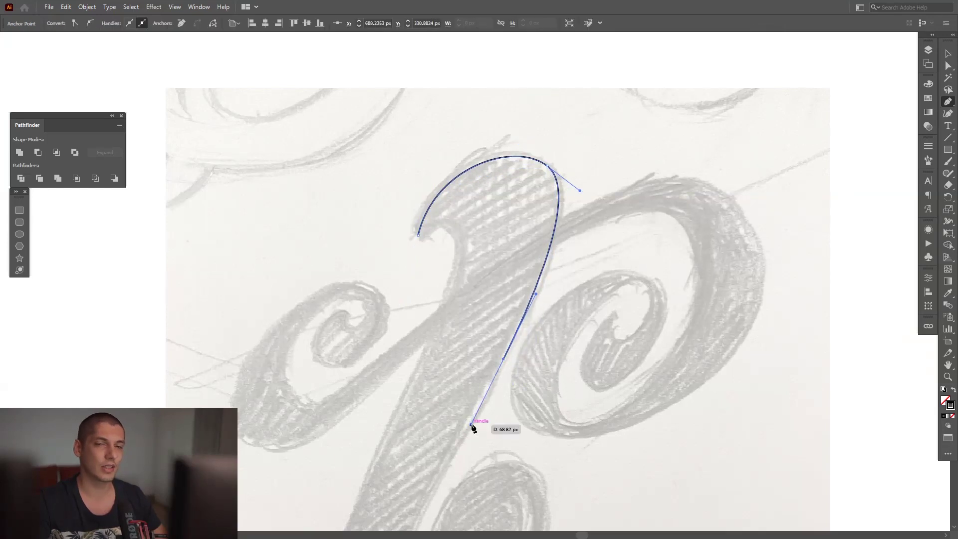
pyautogui.hotkey('ctrl', 'z')
pyautogui.hotkey('ctrl', 'z')
pyautogui.hotkey('ctrl', 'z')
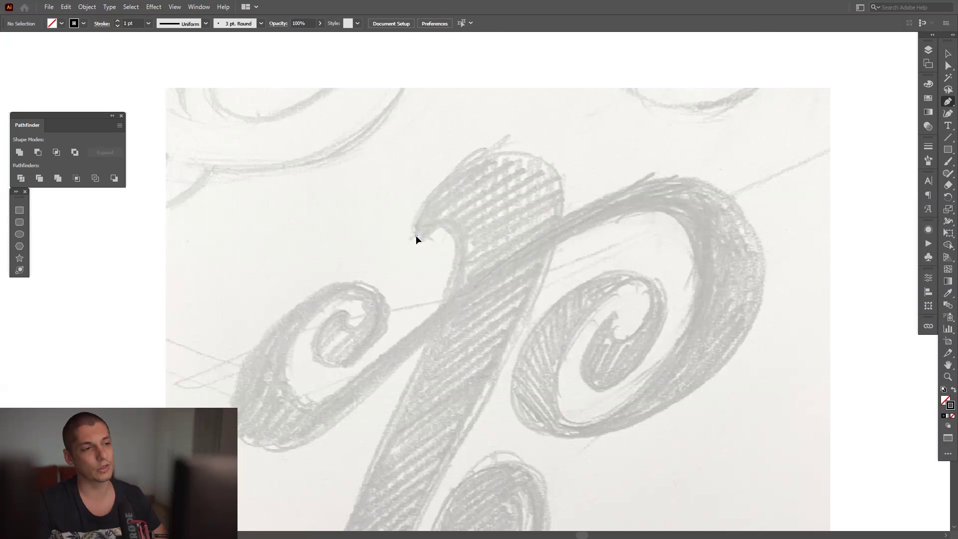
# Step: Start a straight-segment Pen path at the stem's hooked tip, over its top and right shoulder, down to the inner bottom of the lower loop
pyautogui.click(415, 235)
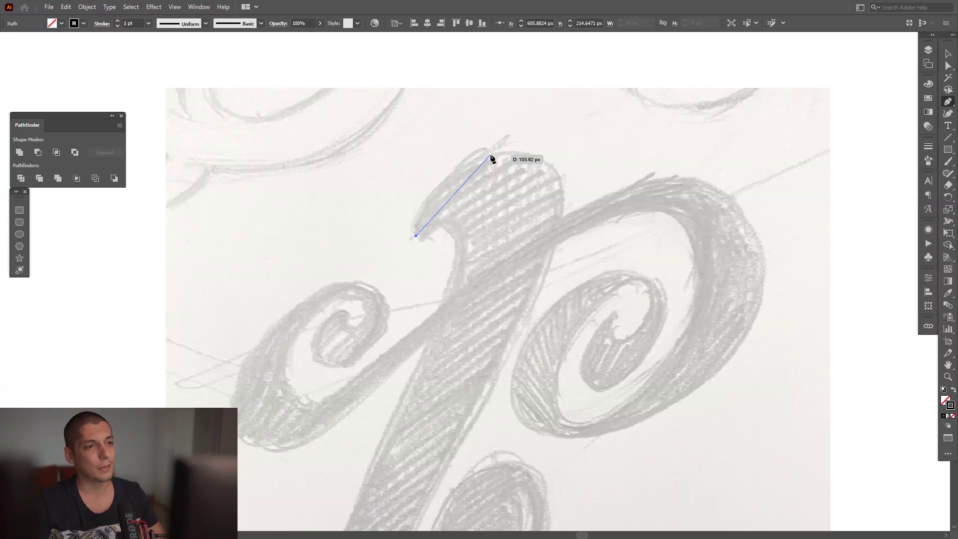
pyautogui.click(490, 155)
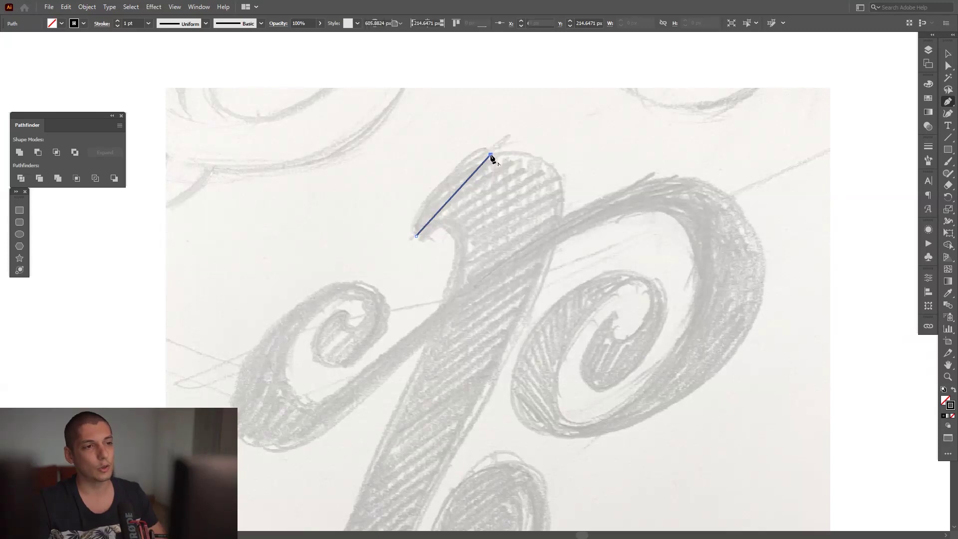
pyautogui.click(561, 210)
pyautogui.moveTo(472, 353); pyautogui.dragTo(545, 166)
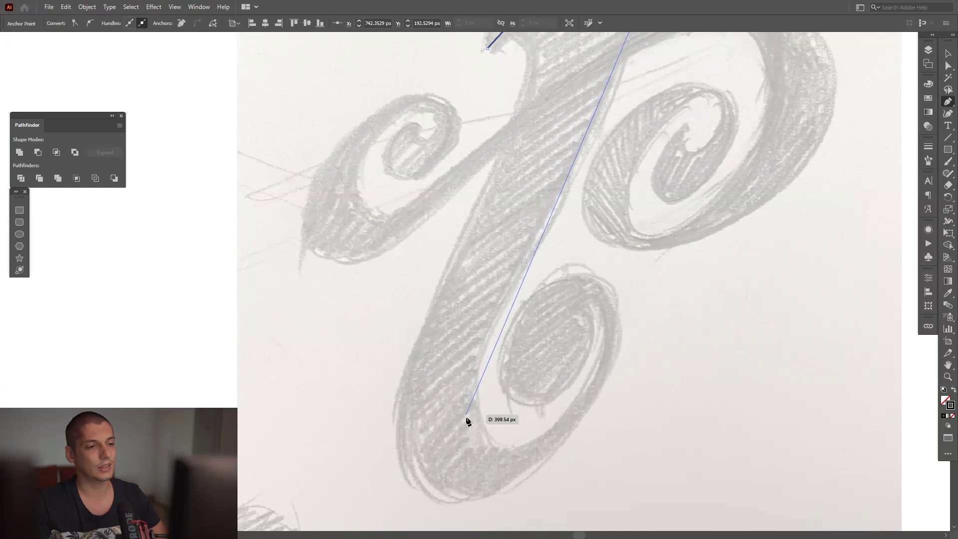
pyautogui.click(499, 447)
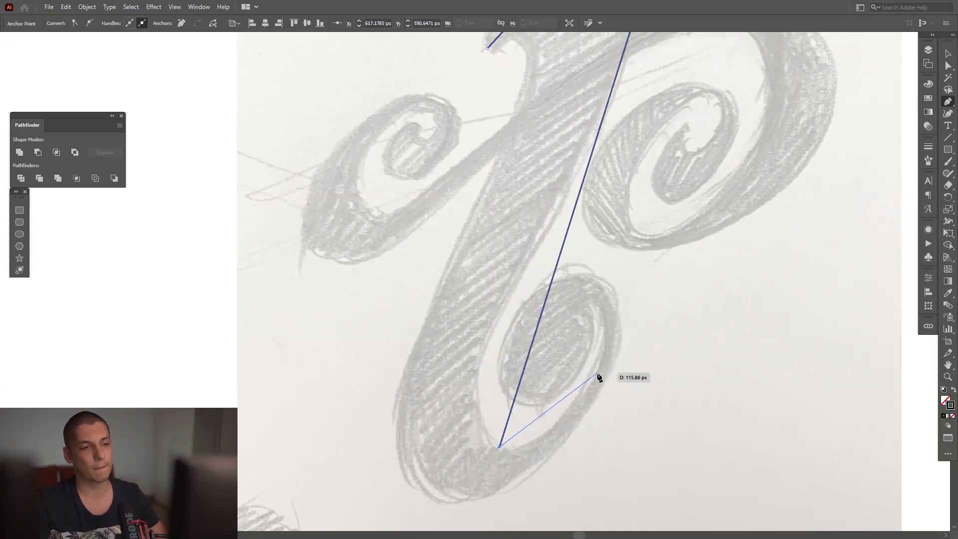
# Step: Continue the path with corner anchors up the lower loop's inner edge, around the shaded oval, and to the loop's outer top
pyautogui.click(594, 372)
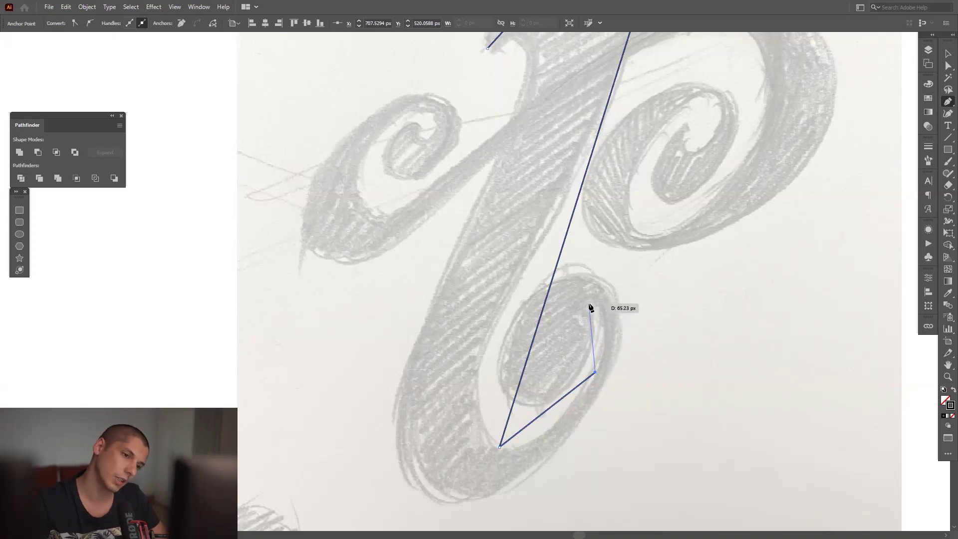
pyautogui.click(589, 304)
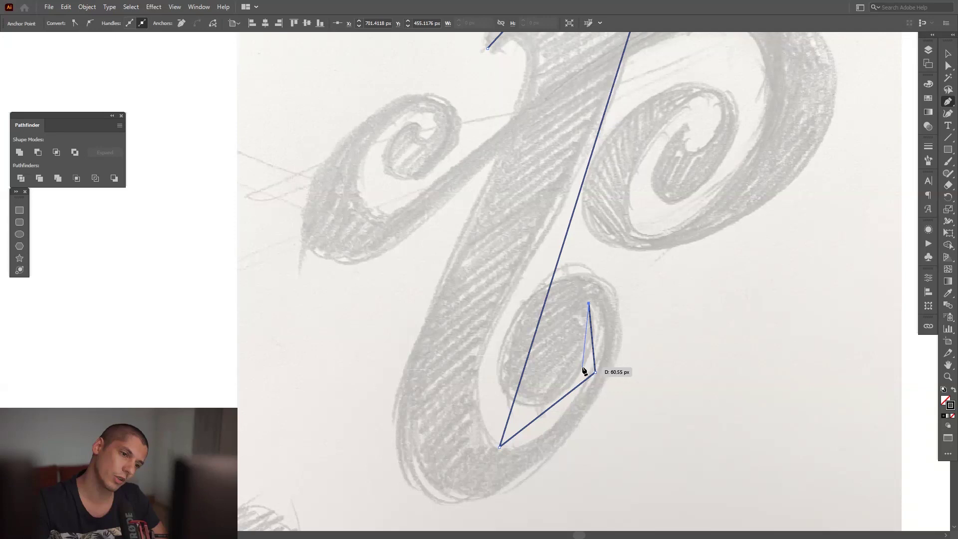
pyautogui.click(583, 367)
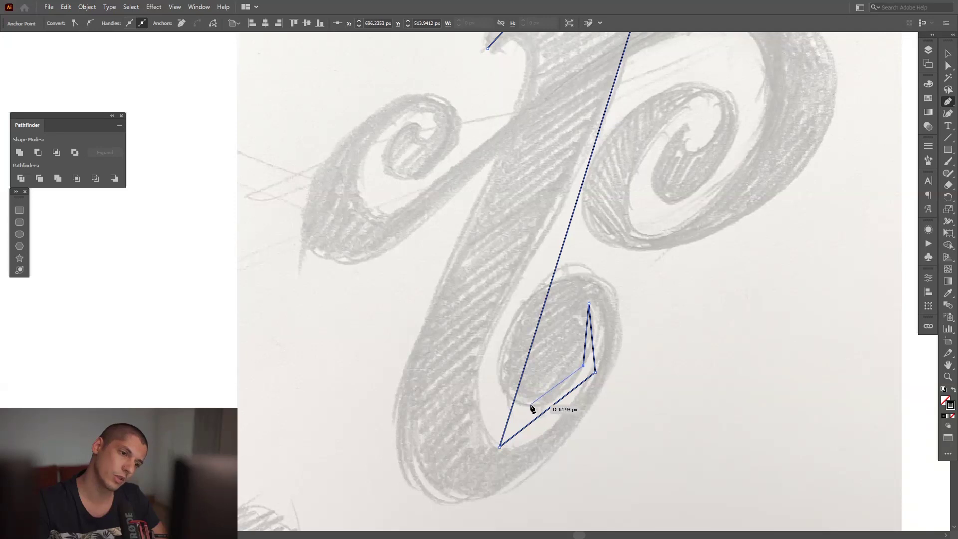
pyautogui.click(530, 404)
pyautogui.click(516, 318)
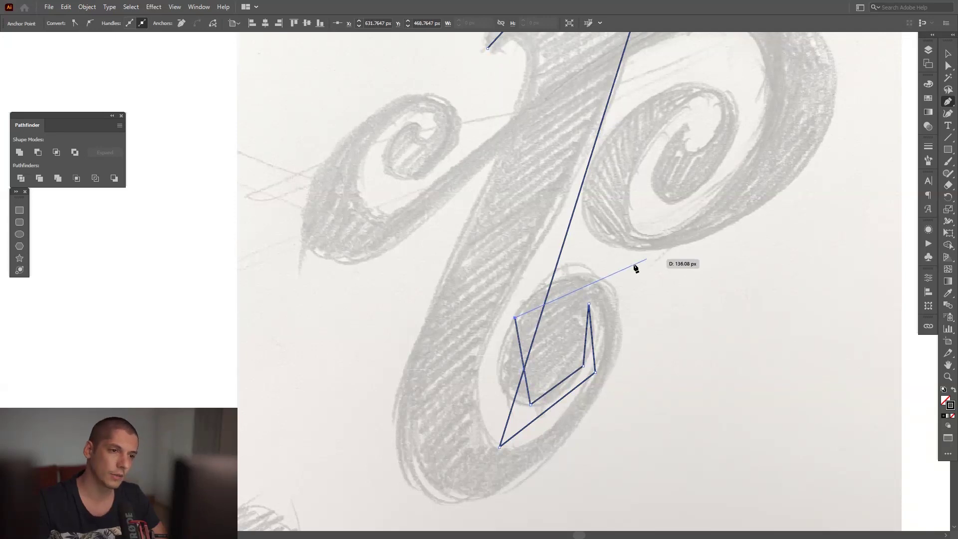
pyautogui.click(593, 278)
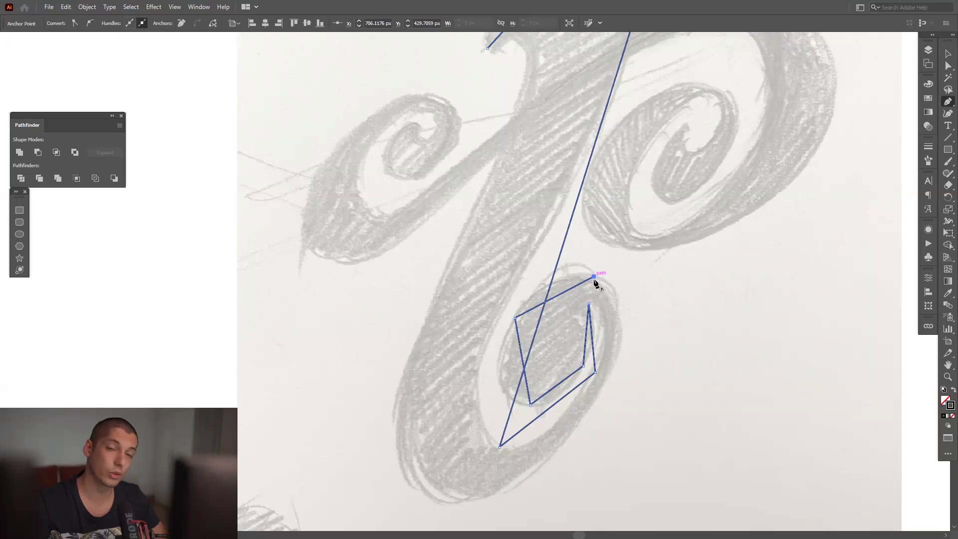
# Step: Add corner anchors on the lower loop's outer right edge and at the very bottom of the letter
pyautogui.moveTo(618, 388); pyautogui.dragTo(647, 327)
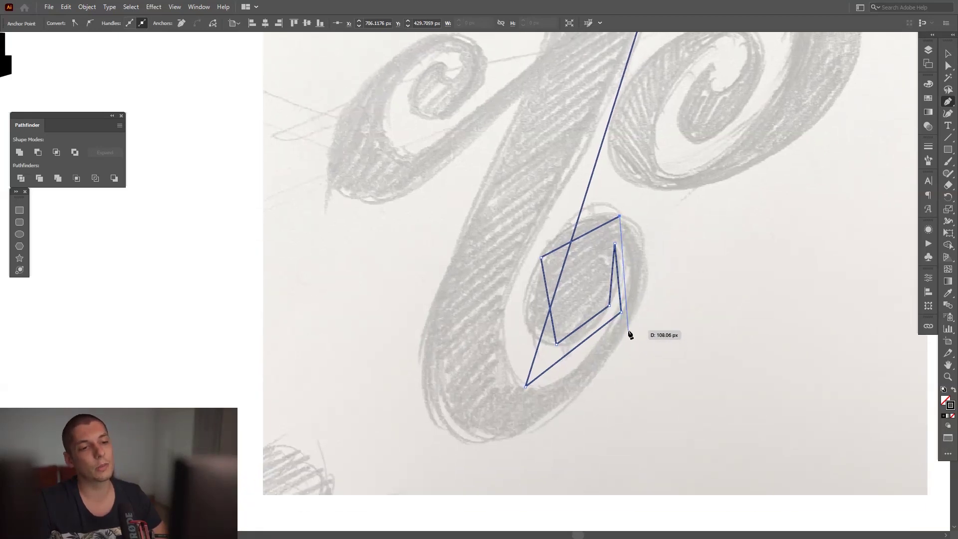
pyautogui.click(626, 330)
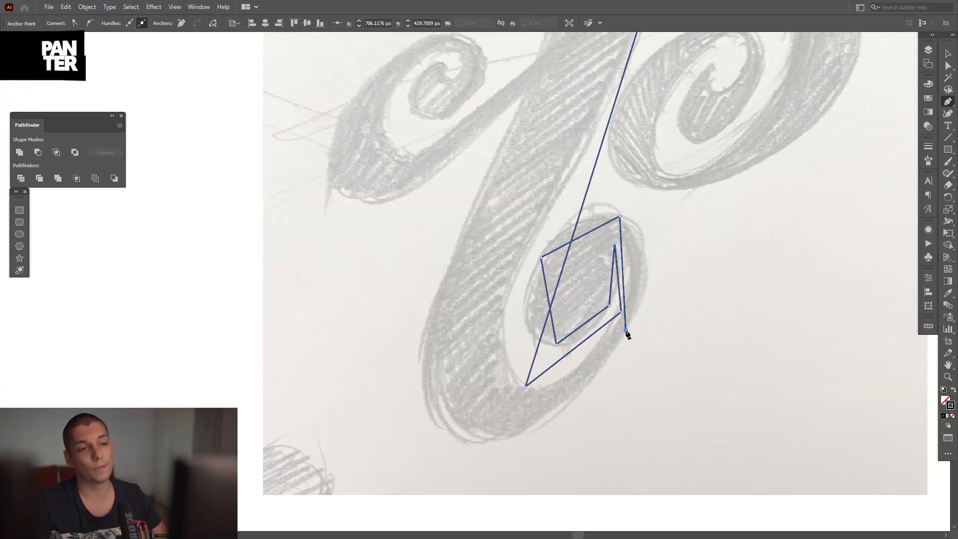
pyautogui.click(478, 437)
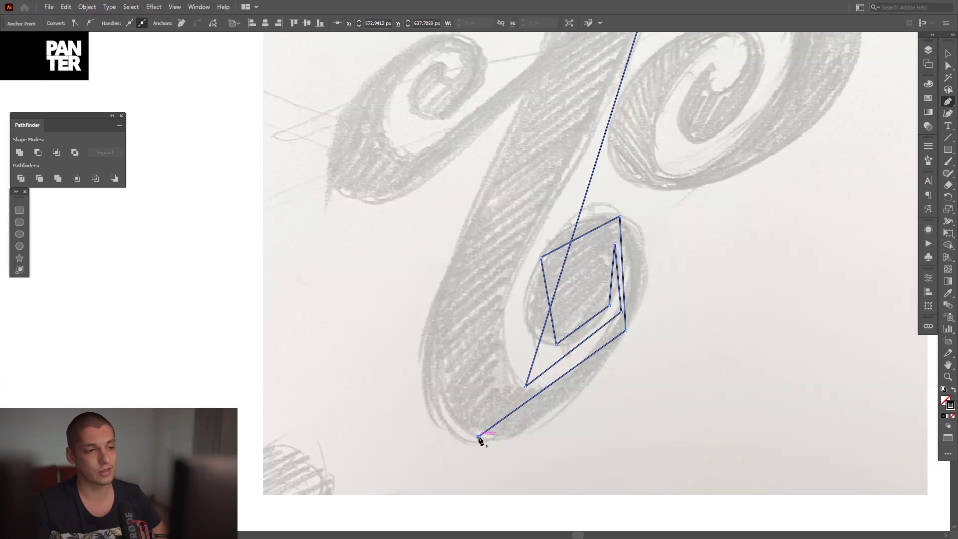
# Step: Continue the path up the stem's left edge through the swash junction and inner notch, and close it at the hooked tip
pyautogui.scroll(-3, 479, 438)
pyautogui.hscroll(-2, 499, 399)
pyautogui.scroll(3, 522, 357)
pyautogui.moveTo(522, 357); pyautogui.dragTo(547, 339)
pyautogui.scroll(-1, 541, 313)
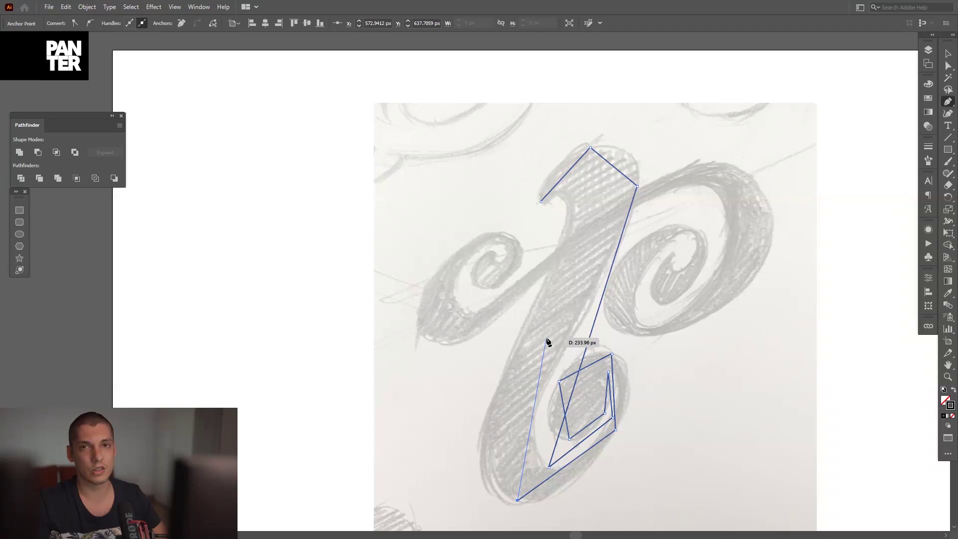
pyautogui.scroll(1, 547, 339)
pyautogui.moveTo(547, 339); pyautogui.dragTo(519, 293)
pyautogui.scroll(-1, 512, 330)
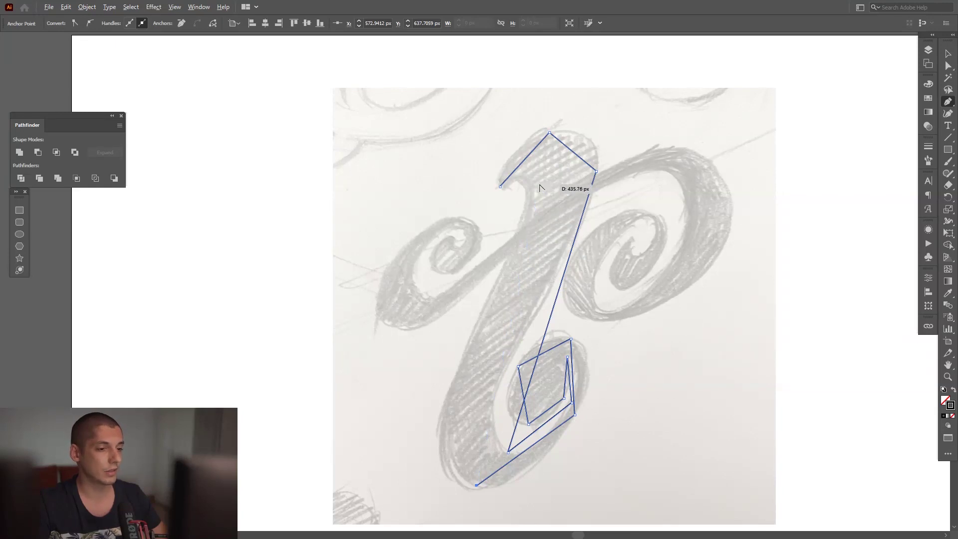
pyautogui.scroll(2, 542, 190)
pyautogui.moveTo(530, 300); pyautogui.dragTo(534, 293)
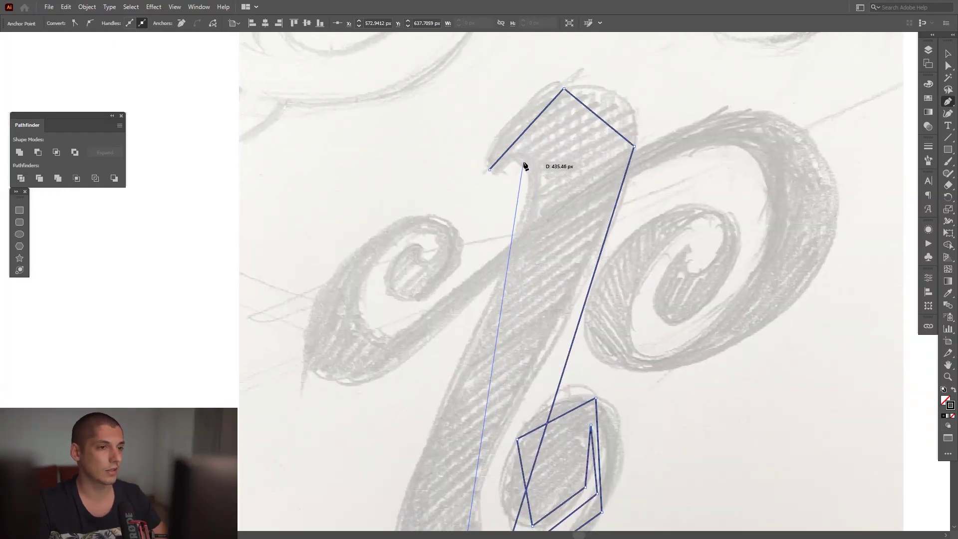
pyautogui.moveTo(522, 185); pyautogui.dragTo(547, 121)
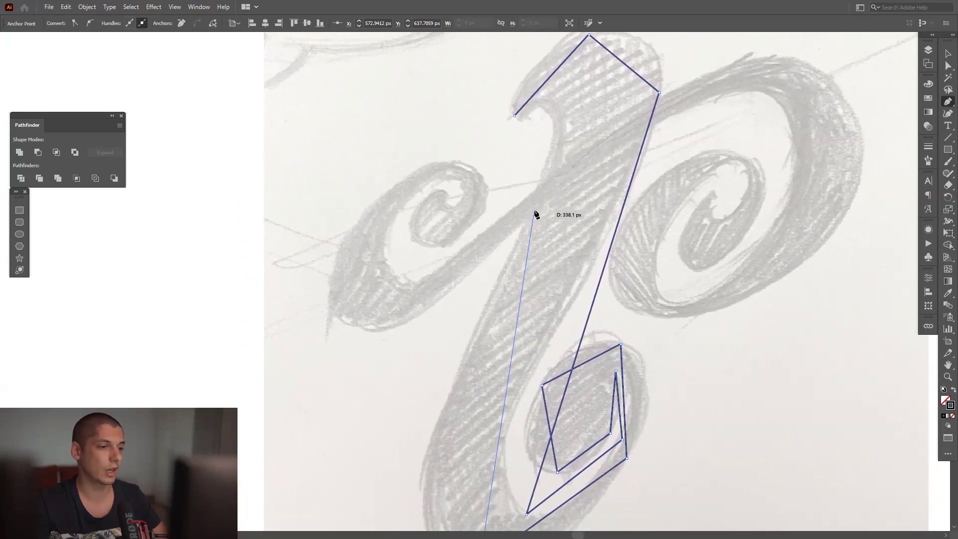
pyautogui.click(522, 233)
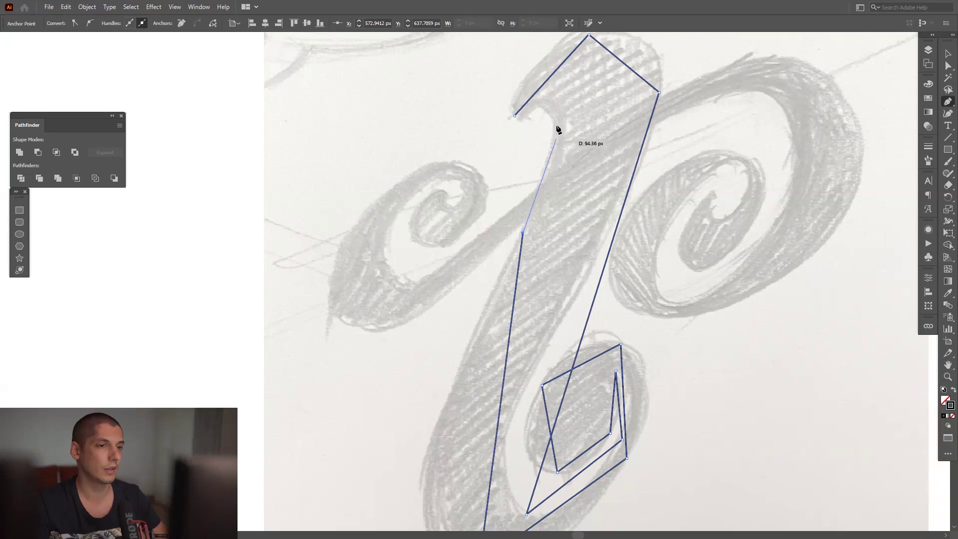
pyautogui.click(549, 105)
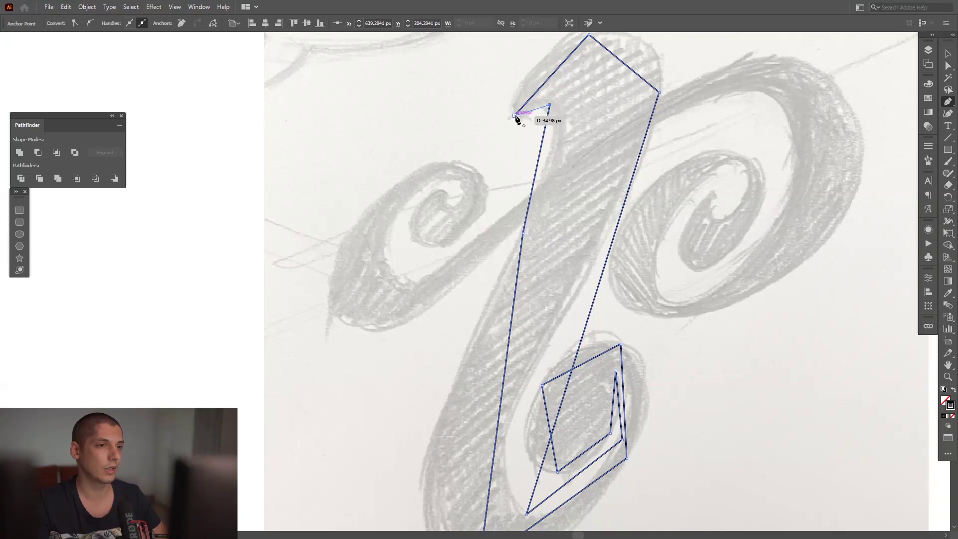
pyautogui.scroll(-3, 548, 193)
pyautogui.moveTo(649, 180); pyautogui.dragTo(574, 191)
pyautogui.scroll(2, 574, 191)
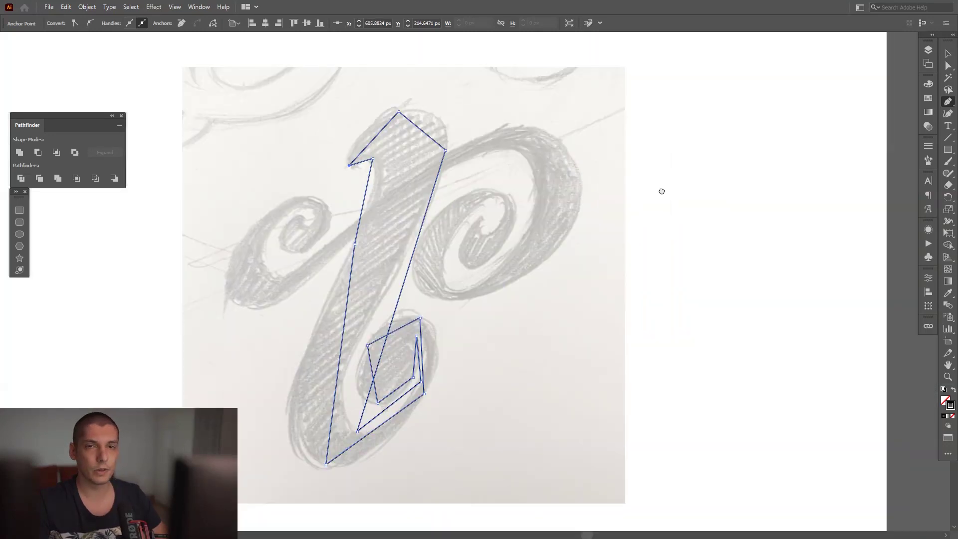
# Step: Draw a circle about 164 px in diameter on the blank artboard area beside the sketch
pyautogui.moveTo(661, 190); pyautogui.dragTo(600, 187)
pyautogui.click(949, 151)
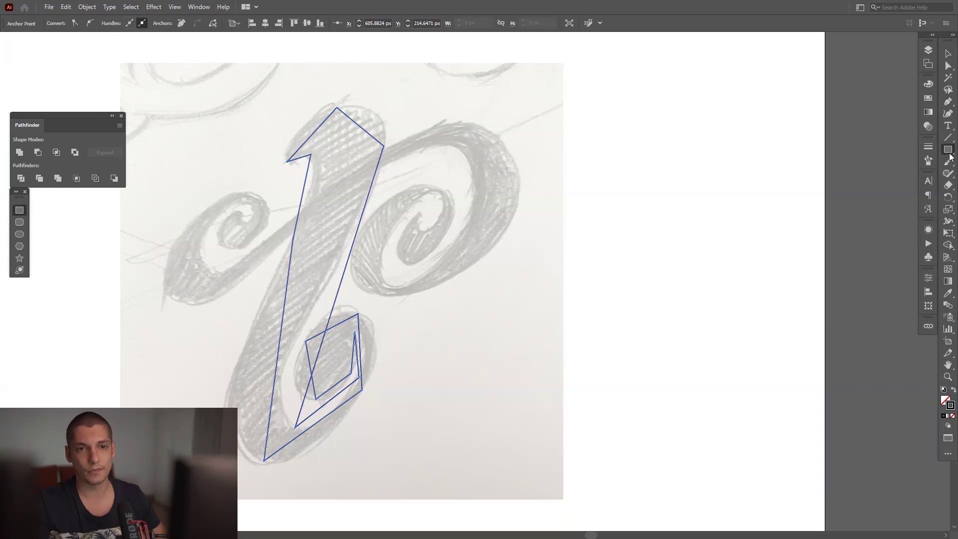
pyautogui.click(885, 173)
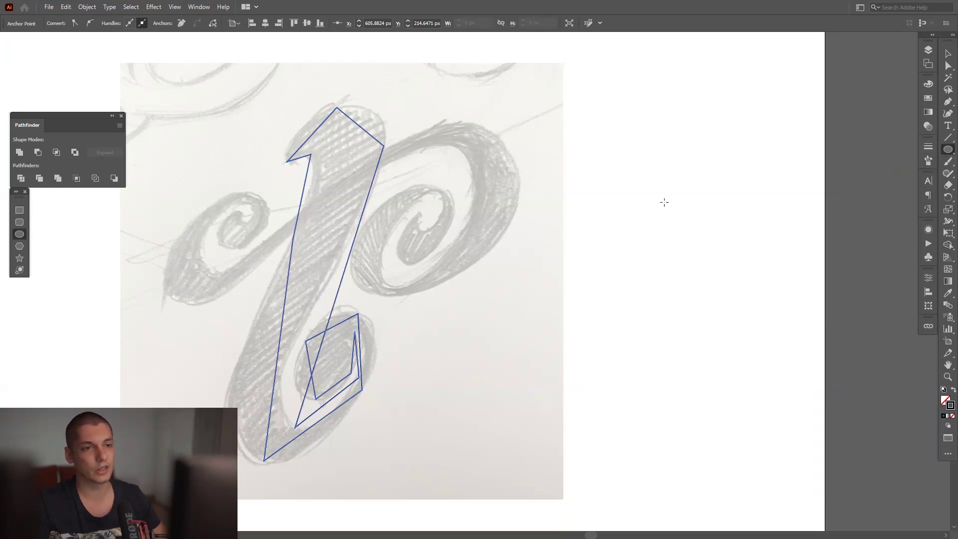
pyautogui.moveTo(666, 202); pyautogui.dragTo(724, 260)
# Step: Directly select the circle's rightmost anchor point to examine its direction handles
pyautogui.press('v')
pyautogui.press('a')
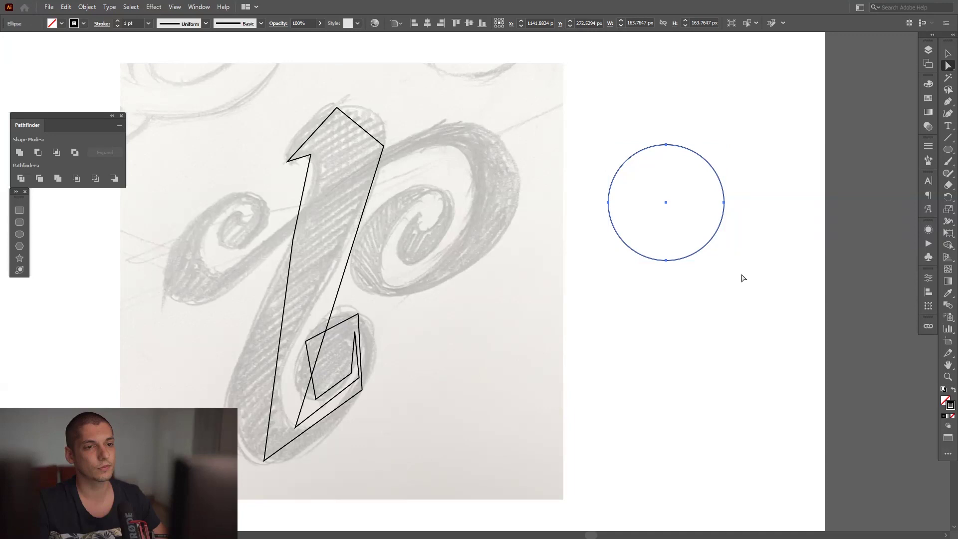
pyautogui.moveTo(771, 315); pyautogui.dragTo(557, 115)
pyautogui.scroll(2, 662, 201)
pyautogui.moveTo(765, 206); pyautogui.dragTo(672, 232)
pyautogui.moveTo(746, 81); pyautogui.dragTo(455, 369)
pyautogui.moveTo(691, 336); pyautogui.dragTo(693, 342)
pyautogui.scroll(1, 684, 184)
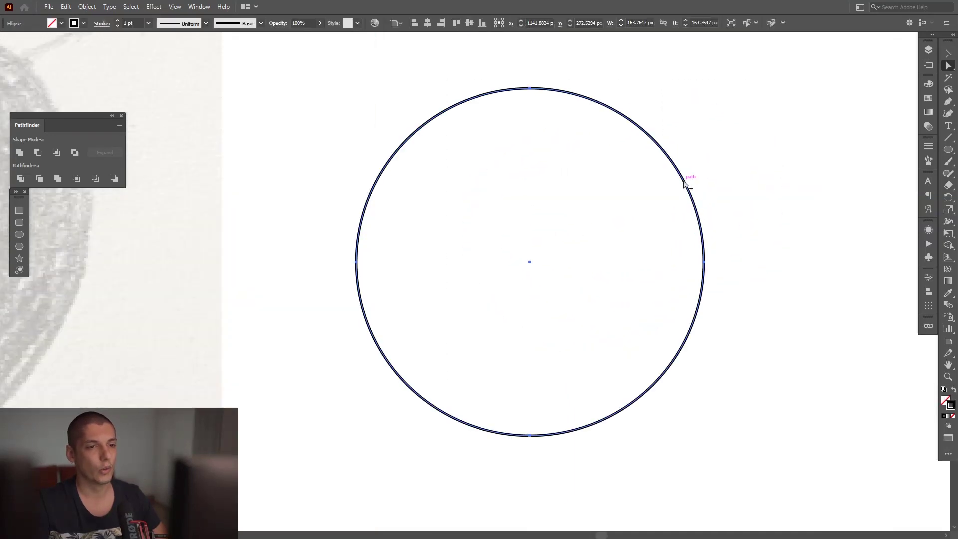
pyautogui.click(704, 261)
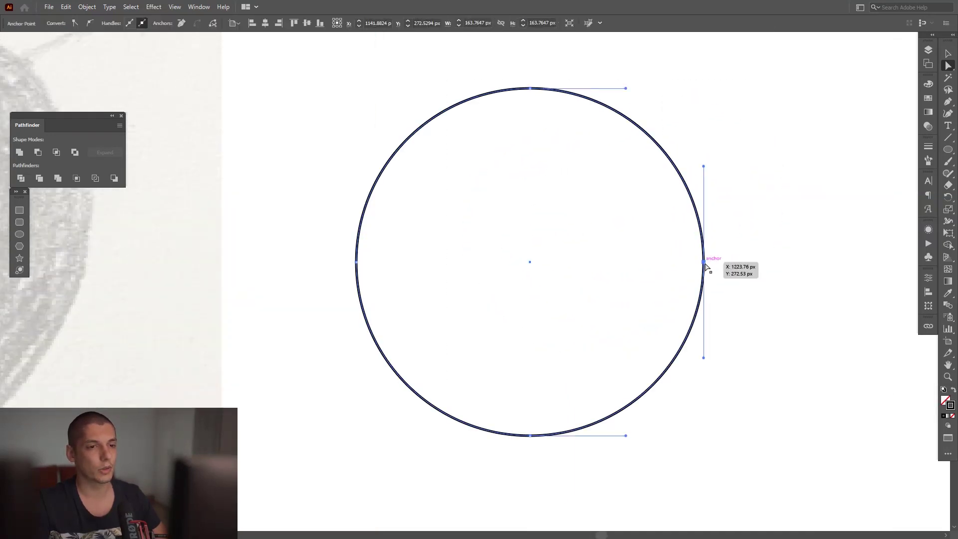
# Step: Directly select the circle's top, left and bottom anchor points in turn to examine their direction handles
pyautogui.click(529, 89)
pyautogui.click(356, 262)
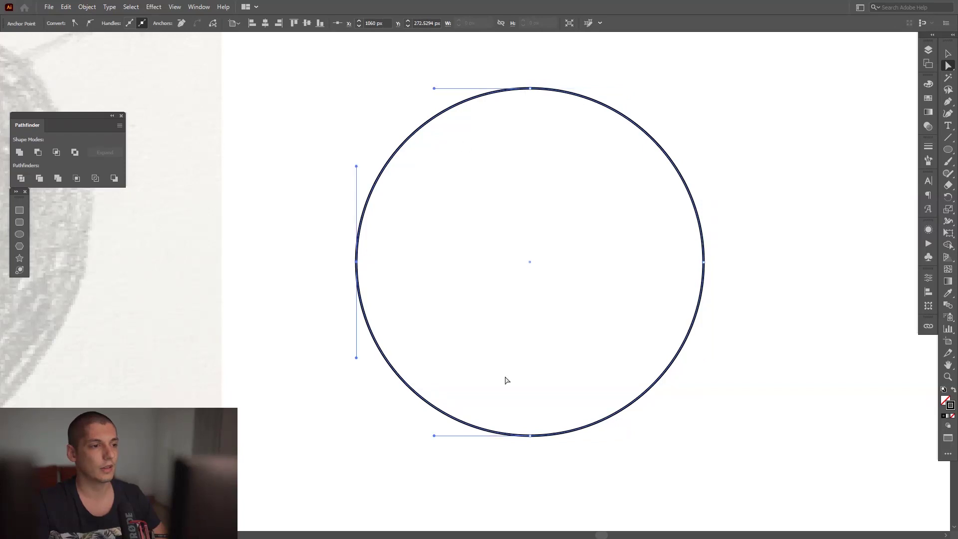
pyautogui.click(530, 436)
# Step: Move the whole circle about 34 px right and 9 px up, and deselect it
pyautogui.scroll(-2, 534, 358)
pyautogui.press('v')
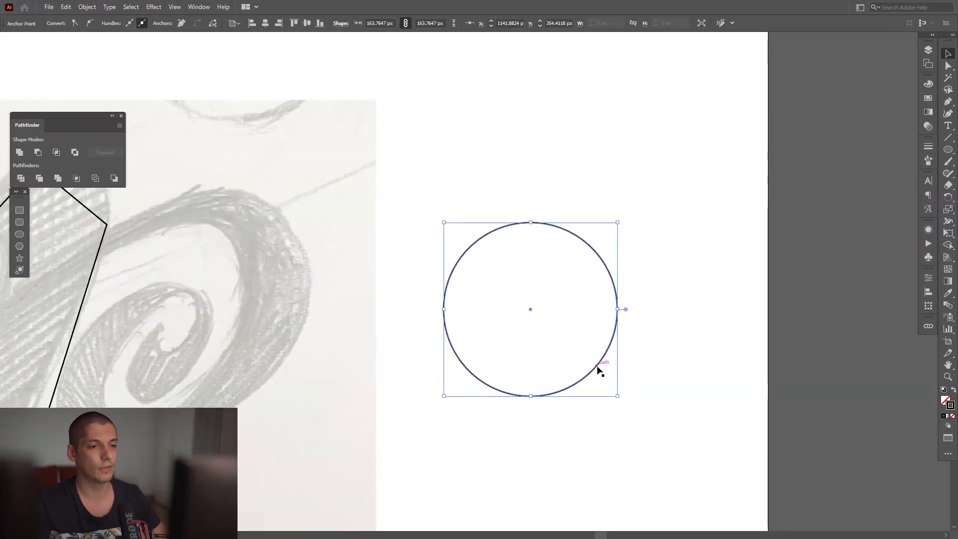
pyautogui.moveTo(599, 369); pyautogui.dragTo(633, 358)
pyautogui.scroll(2, 623, 234)
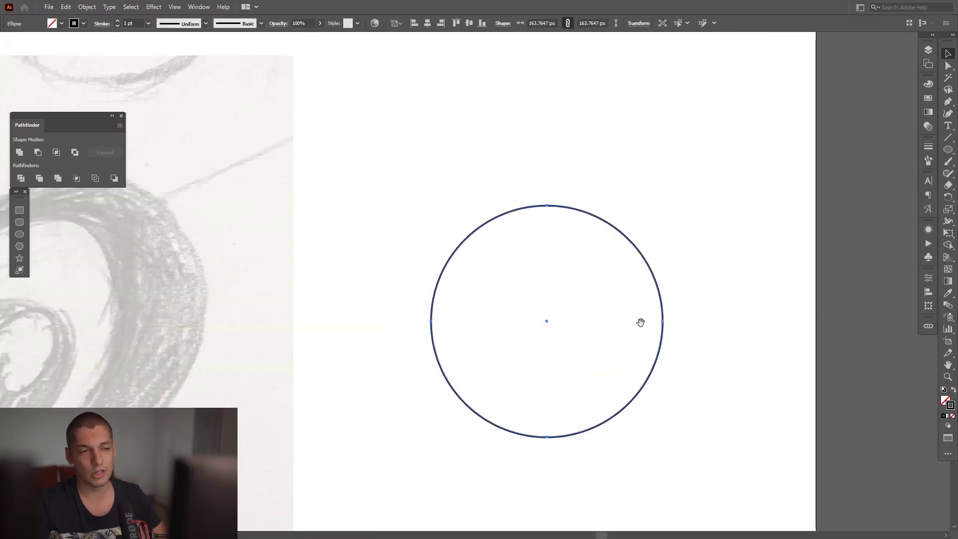
pyautogui.moveTo(640, 320); pyautogui.dragTo(645, 280)
pyautogui.click(573, 280)
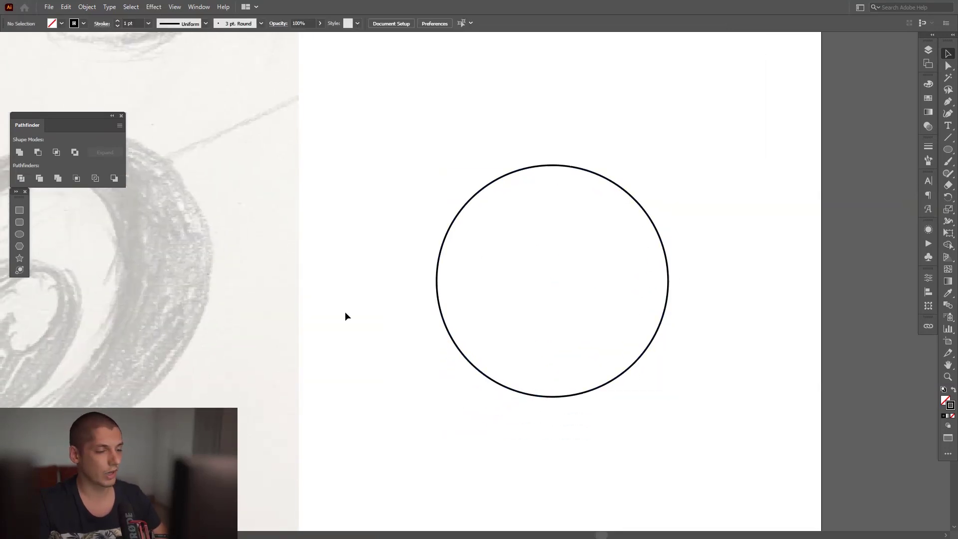
# Step: Draw a straight horizontal line about 283 px long through the circle's centre with the Pen tool, extending past both sides
pyautogui.press('p')
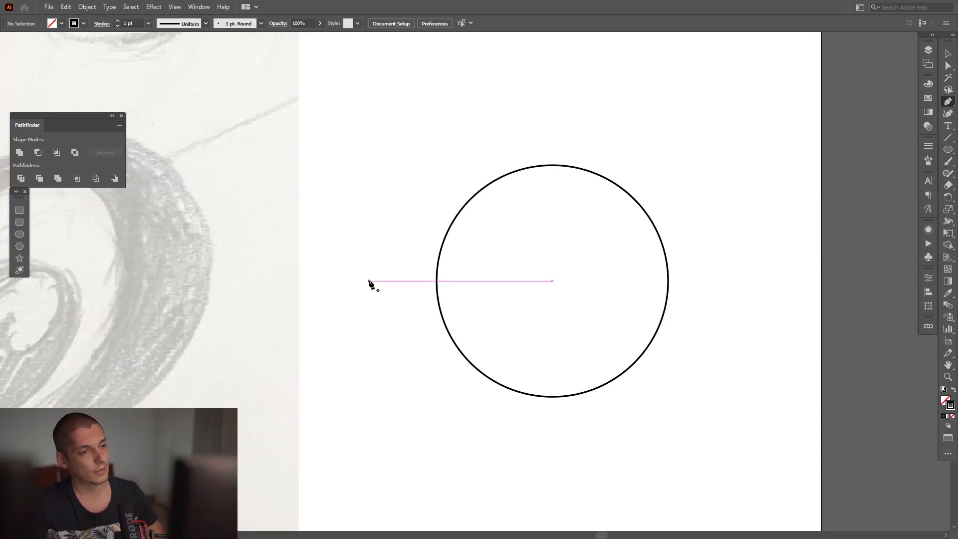
pyautogui.click(370, 281)
pyautogui.click(769, 281)
pyautogui.press('v')
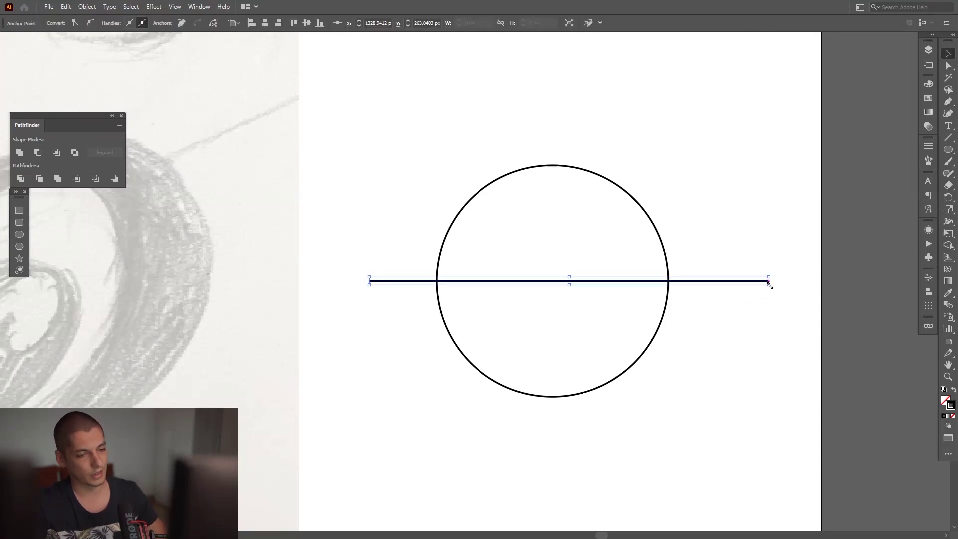
# Step: Duplicate the horizontal line in place, rotate the copy to vertical, and align it with the circle's centre
pyautogui.hotkey('ctrl', 'c')
pyautogui.hotkey('ctrl', 'f')
pyautogui.moveTo(775, 273); pyautogui.dragTo(640, 506)
pyautogui.moveTo(569, 416); pyautogui.dragTo(553, 416)
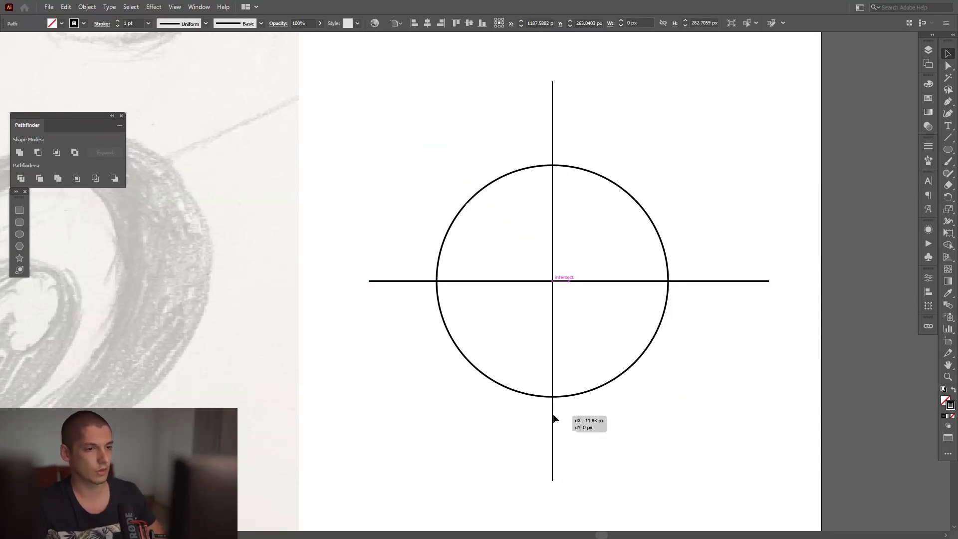
pyautogui.click(694, 375)
pyautogui.moveTo(696, 376); pyautogui.dragTo(737, 377)
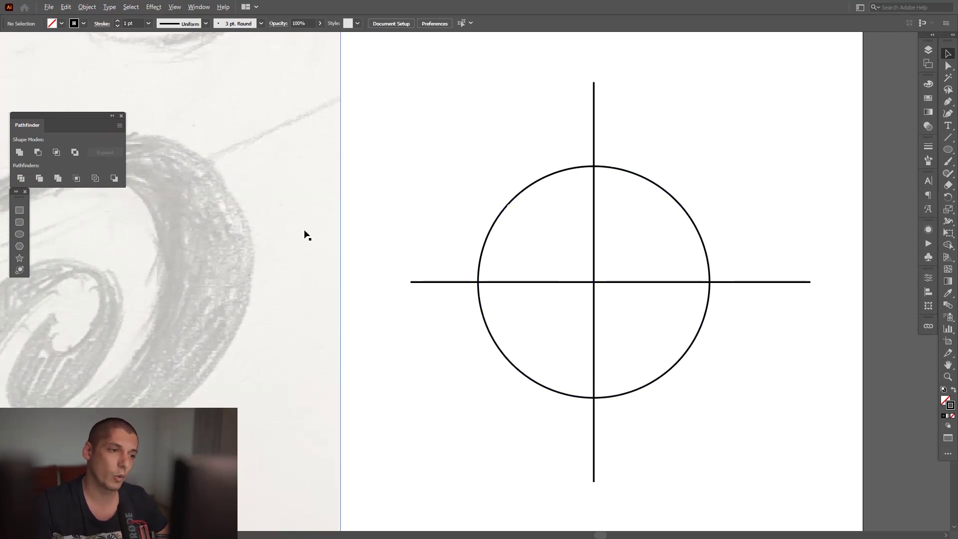
# Step: Examine the straight-edged outline against the sketched letter and the outer curve of its right-hand swash
pyautogui.scroll(-3, 307, 232)
pyautogui.moveTo(328, 256); pyautogui.dragTo(552, 245)
pyautogui.scroll(3, 446, 228)
pyautogui.scroll(-1, 527, 166)
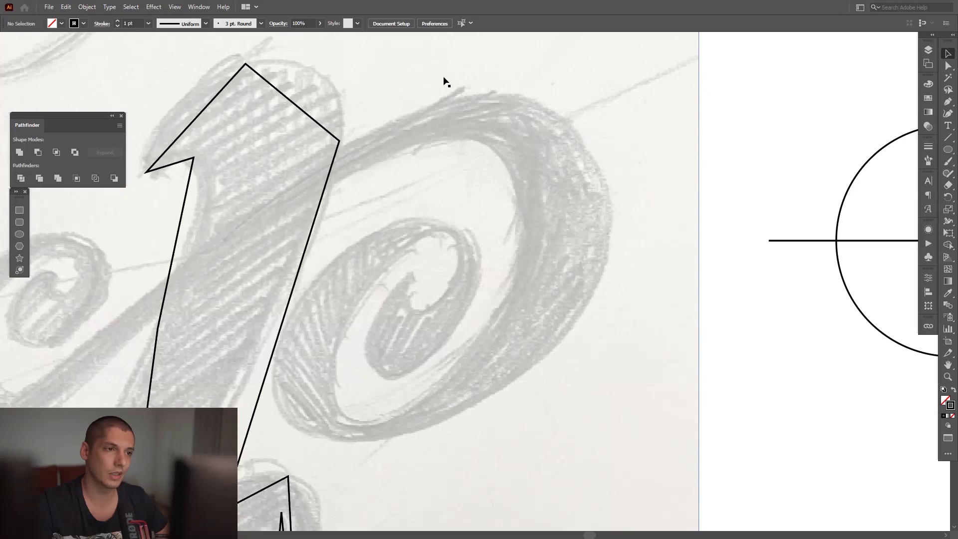
pyautogui.click(555, 180)
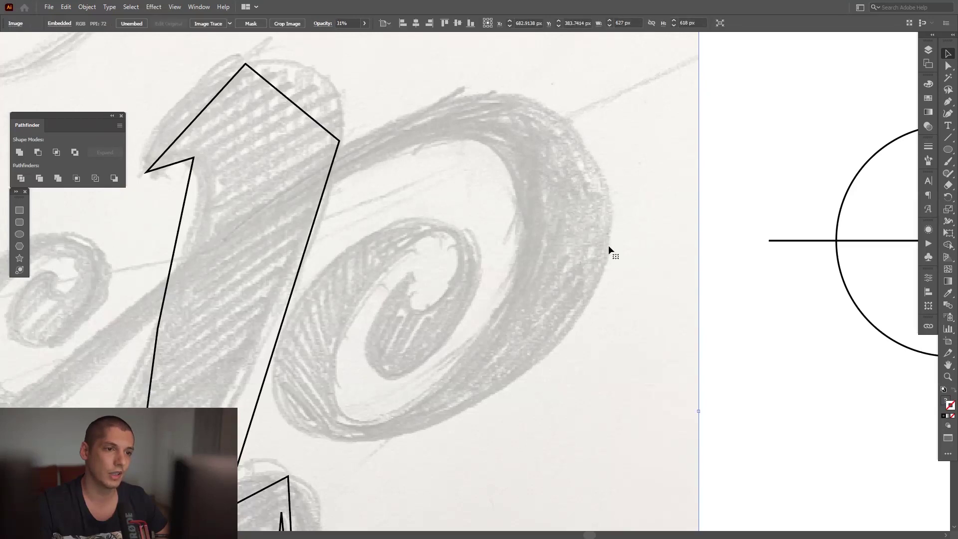
pyautogui.click(753, 299)
pyautogui.scroll(-2, 753, 300)
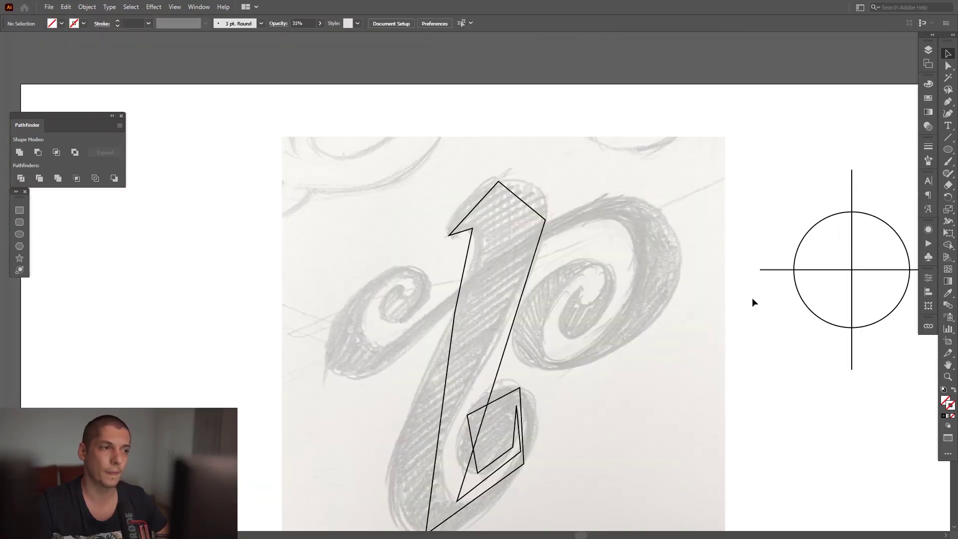
pyautogui.moveTo(576, 290); pyautogui.dragTo(608, 208)
pyautogui.scroll(1, 519, 123)
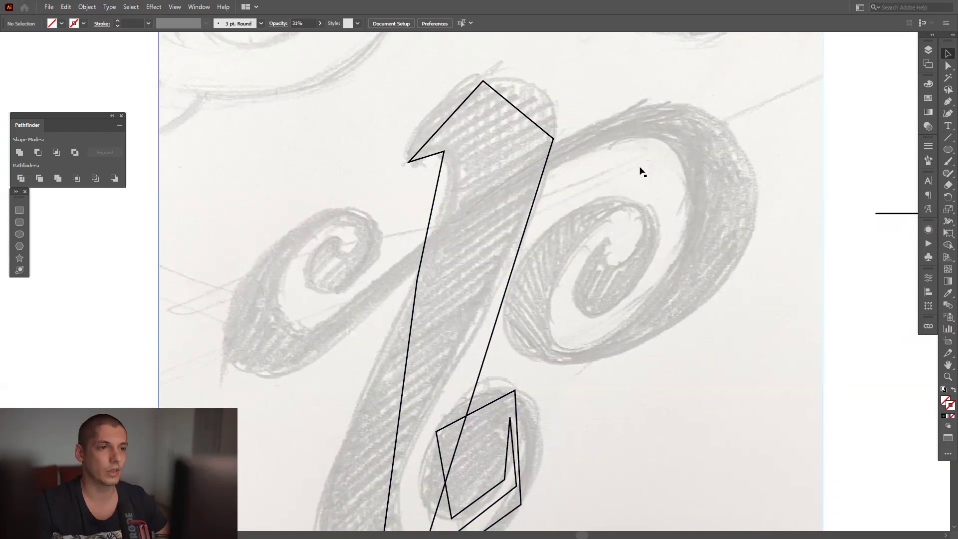
# Step: Lock the sketch image inside Layer 1 and select the letter's traced path
pyautogui.click(642, 172)
pyautogui.click(929, 50)
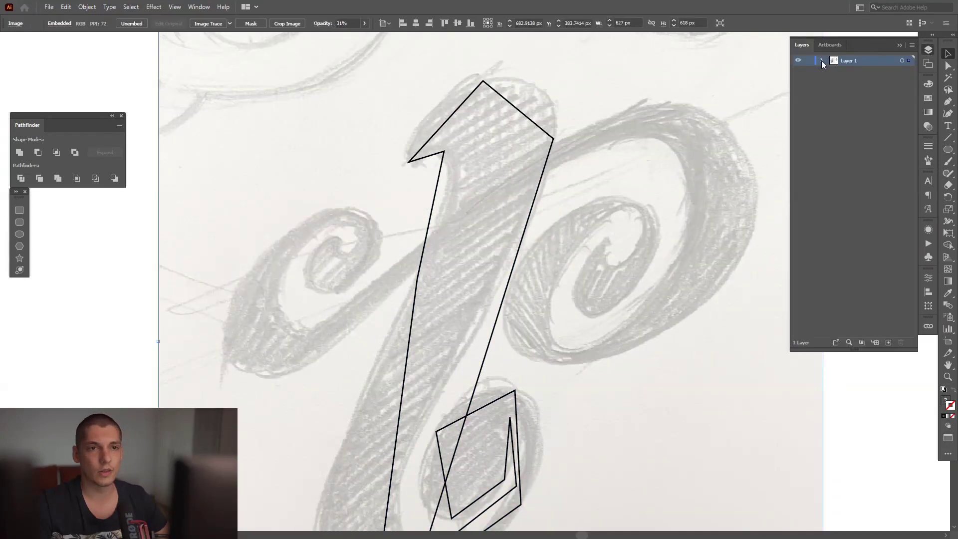
pyautogui.click(822, 60)
pyautogui.click(808, 114)
pyautogui.moveTo(610, 237); pyautogui.dragTo(607, 190)
pyautogui.scroll(-1, 607, 190)
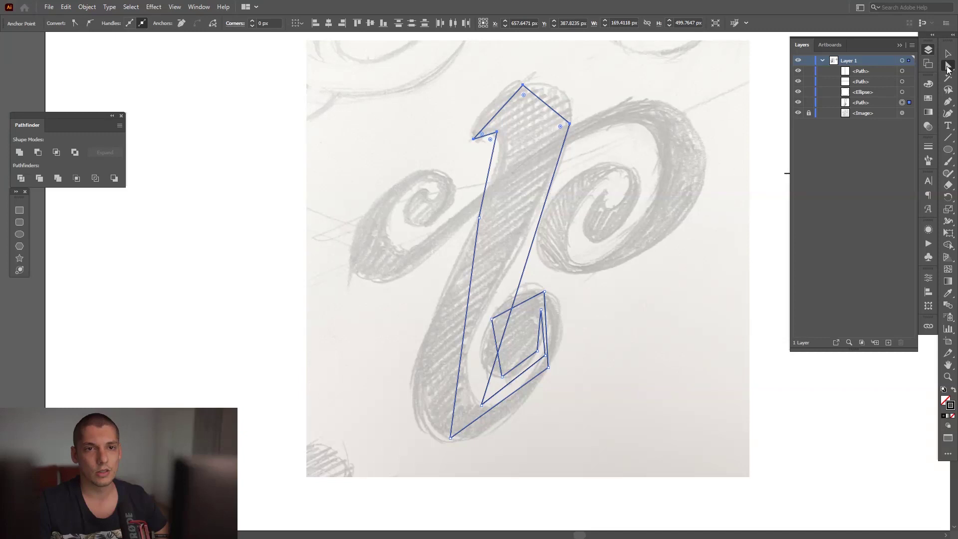
# Step: Directly select the anchor points around the letter's head and convert them to smooth points
pyautogui.click(948, 66)
pyautogui.click(914, 69)
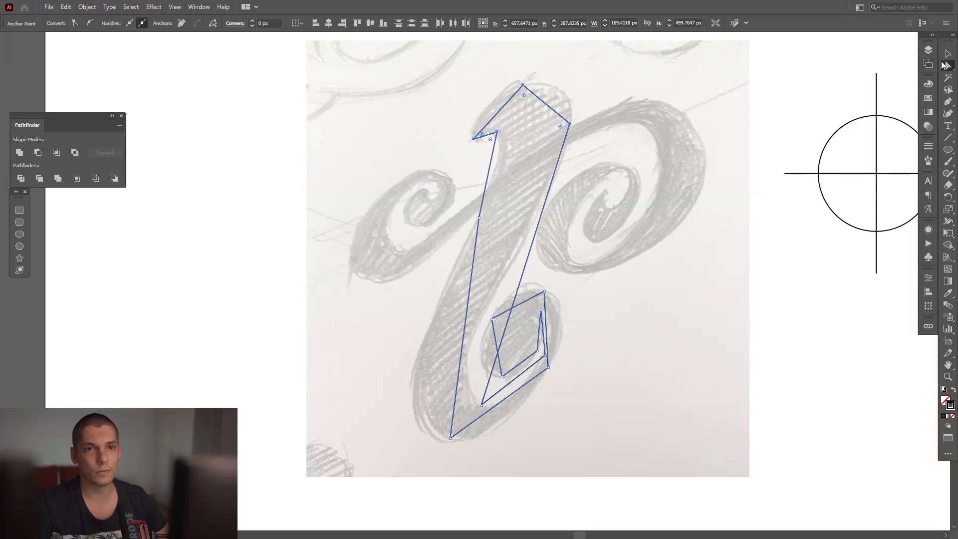
pyautogui.click(949, 67)
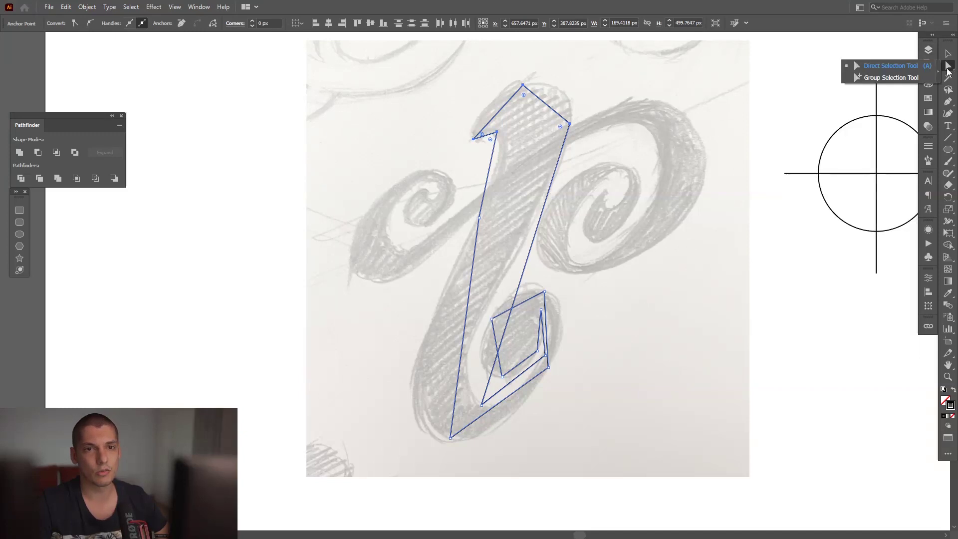
pyautogui.click(890, 70)
pyautogui.moveTo(395, 77); pyautogui.dragTo(683, 203)
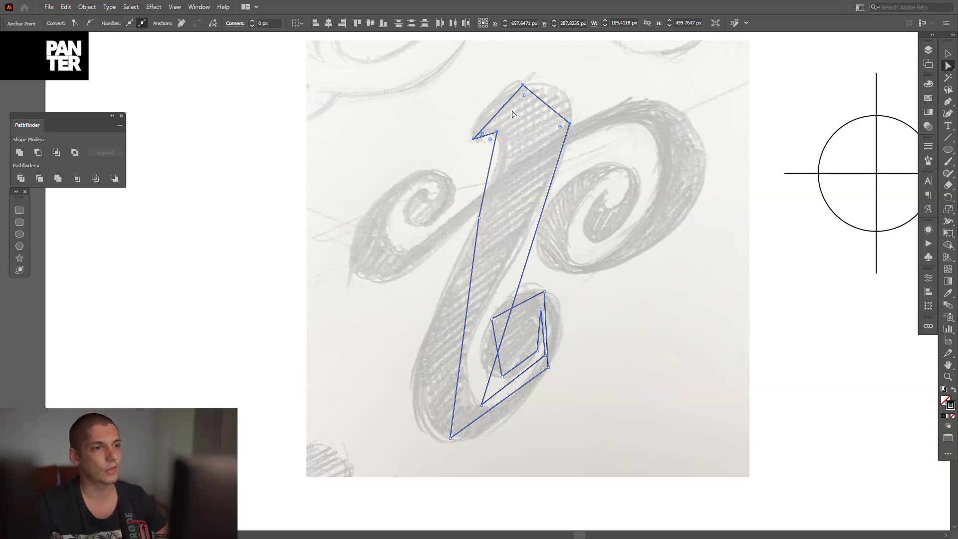
pyautogui.click(89, 24)
# Step: Convert the lower loop's anchors and the letter's bottommost anchor to smooth points
pyautogui.moveTo(631, 413)
pyautogui.mouseDown()
pyautogui.moveTo(642, 373)
pyautogui.moveTo(392, 244)
pyautogui.mouseUp()
pyautogui.click(90, 23)
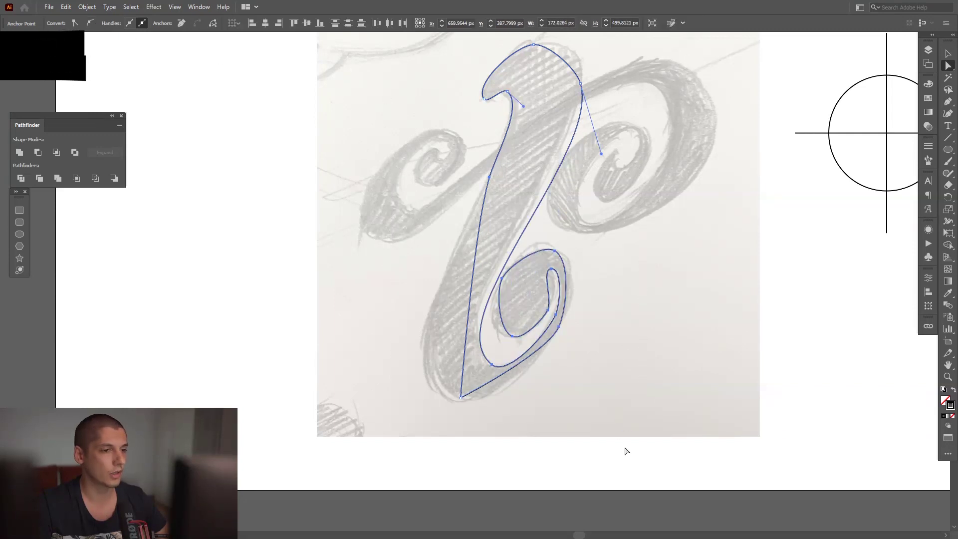
pyautogui.moveTo(536, 399); pyautogui.dragTo(427, 389)
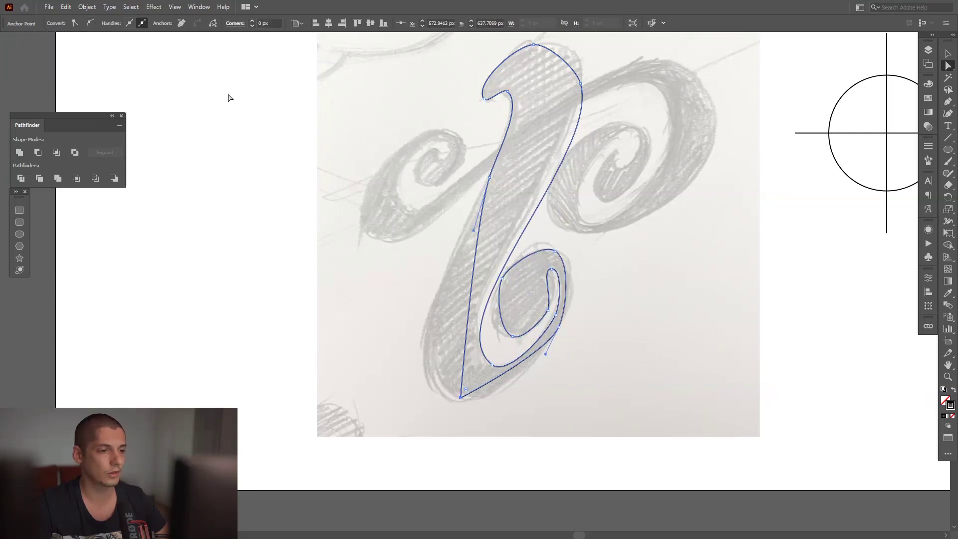
pyautogui.click(90, 24)
# Step: Pull the hooked tip's upper handle independently up to near vertical so the curve follows the head's outer edge
pyautogui.hotkey('ctrl', '=')
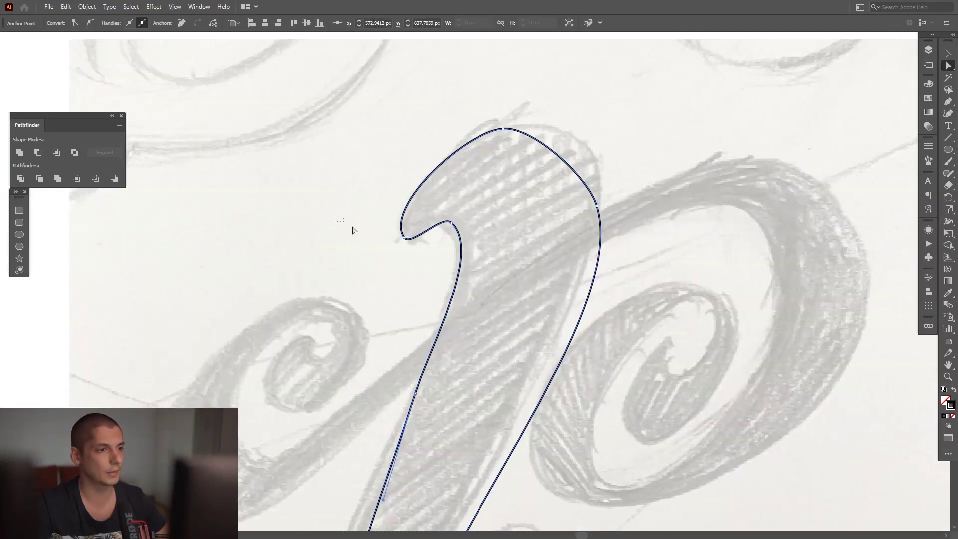
pyautogui.hotkey('ctrl', '=')
pyautogui.moveTo(359, 203); pyautogui.dragTo(475, 307)
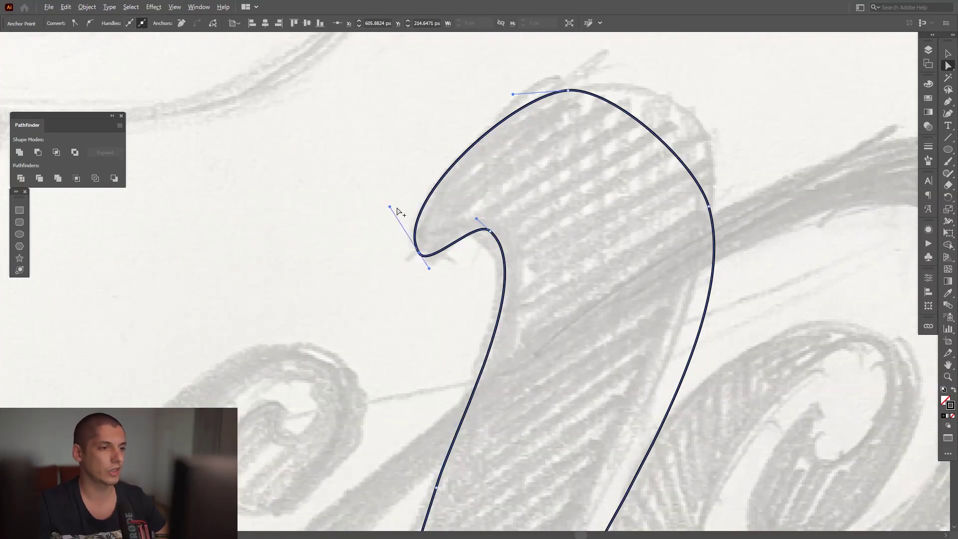
pyautogui.scroll(1, 453, 221)
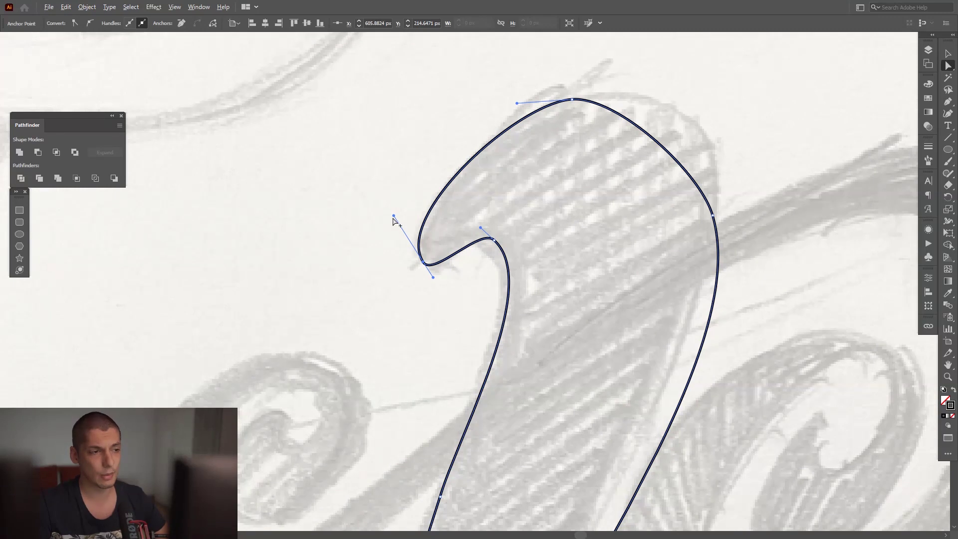
pyautogui.moveTo(394, 216); pyautogui.dragTo(429, 153)
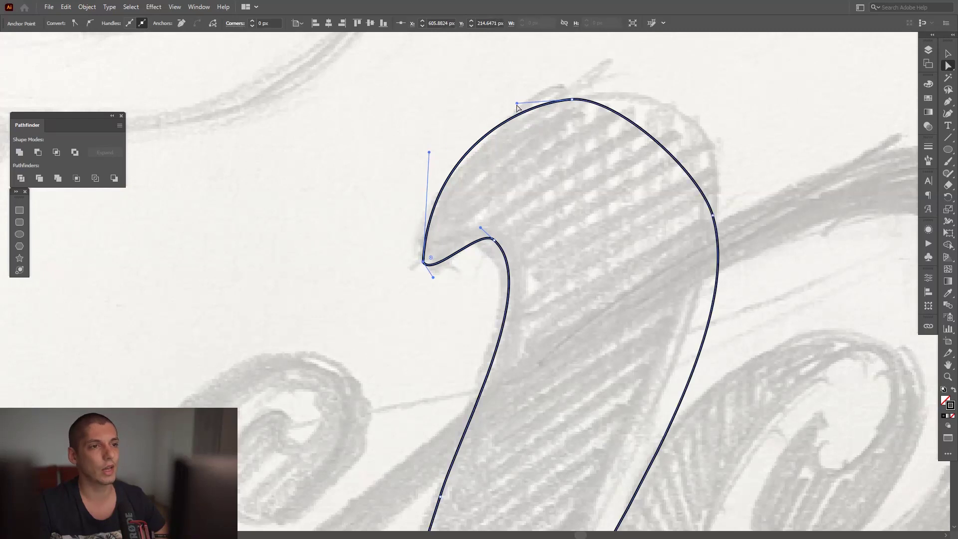
# Step: Level and lengthen the top anchor's handles, and angle the tip's lower handle upward to sharpen the hook
pyautogui.moveTo(517, 103); pyautogui.dragTo(486, 101)
pyautogui.moveTo(620, 97)
pyautogui.mouseDown()
pyautogui.moveTo(641, 105)
pyautogui.moveTo(638, 98)
pyautogui.mouseUp()
pyautogui.moveTo(433, 277); pyautogui.dragTo(448, 240)
pyautogui.scroll(-2, 514, 255)
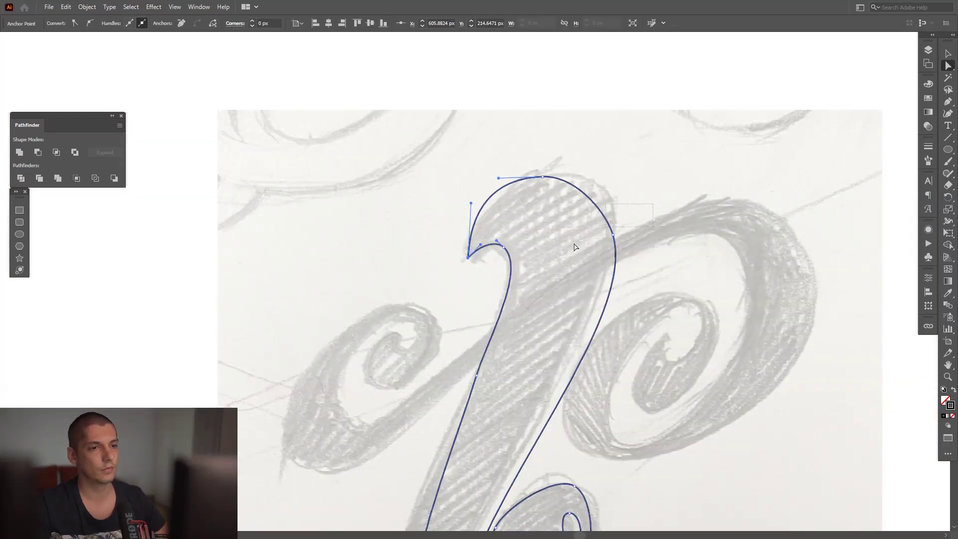
# Step: Slide the head's right-edge anchor down the stem, lengthen the left junction's lower handle, and level the bottom anchor's handles
pyautogui.moveTo(613, 235); pyautogui.dragTo(620, 212)
pyautogui.moveTo(572, 384); pyautogui.dragTo(588, 253)
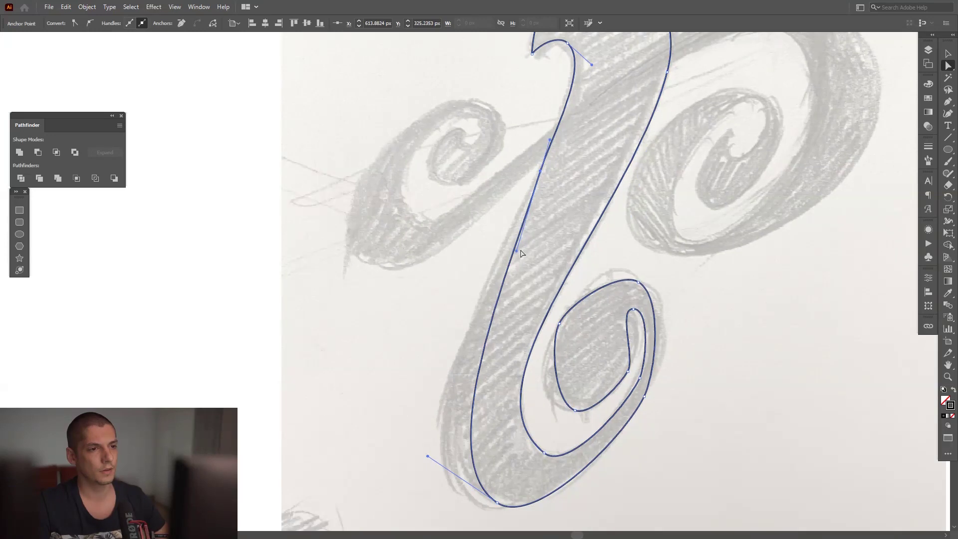
pyautogui.moveTo(517, 251); pyautogui.dragTo(501, 230)
pyautogui.moveTo(441, 316); pyautogui.dragTo(433, 363)
pyautogui.moveTo(556, 363); pyautogui.dragTo(582, 363)
pyautogui.moveTo(706, 259); pyautogui.dragTo(651, 310)
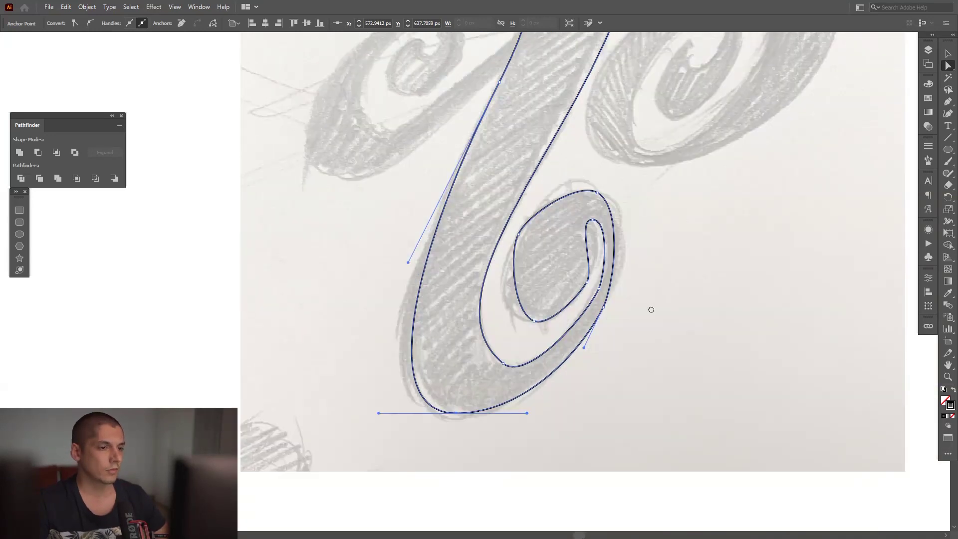
# Step: Compare the horizontal handles on the letter's bottom anchor with those on the circle's bottom anchor
pyautogui.scroll(1, 564, 372)
pyautogui.moveTo(488, 426); pyautogui.dragTo(562, 379)
pyautogui.scroll(1, 524, 367)
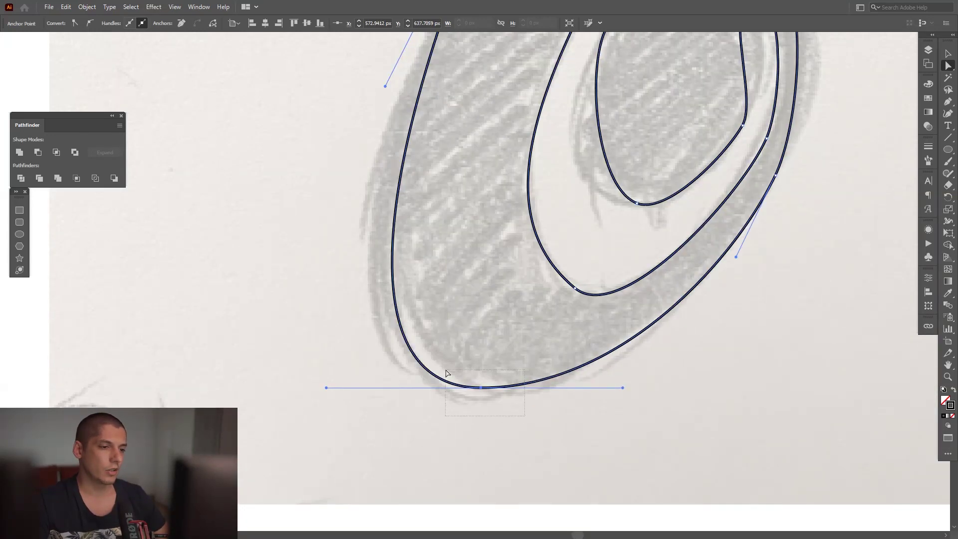
pyautogui.scroll(-2, 704, 278)
pyautogui.scroll(-2, 517, 314)
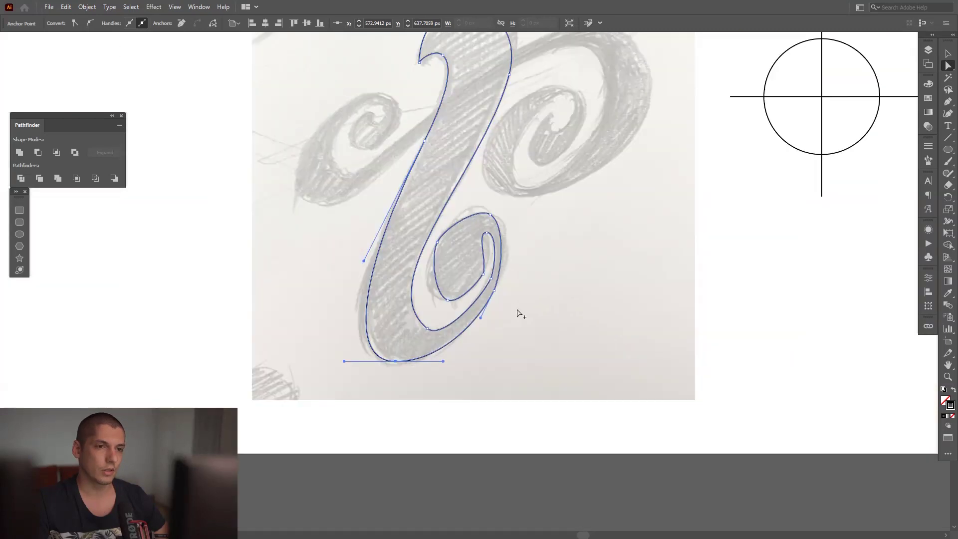
pyautogui.scroll(-1, 691, 271)
pyautogui.scroll(2, 710, 244)
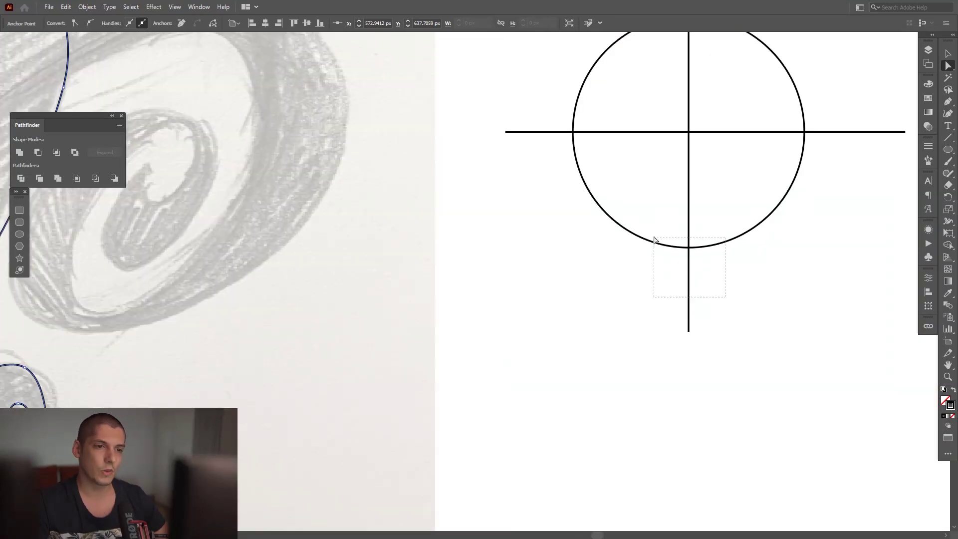
pyautogui.moveTo(655, 240); pyautogui.dragTo(656, 241)
pyautogui.scroll(2, 661, 247)
pyautogui.scroll(-2, 664, 253)
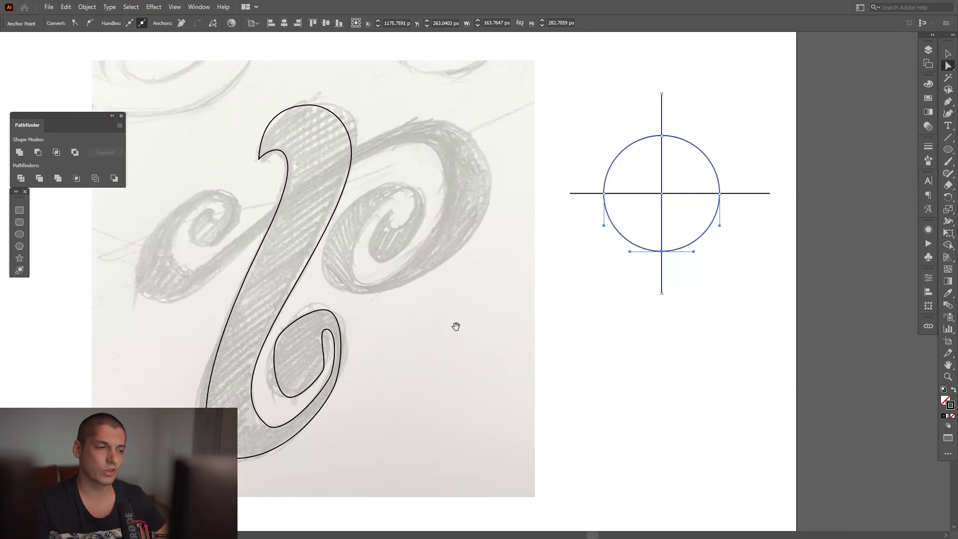
pyautogui.scroll(4, 453, 325)
pyautogui.moveTo(399, 396); pyautogui.dragTo(327, 368)
pyautogui.scroll(1, 389, 387)
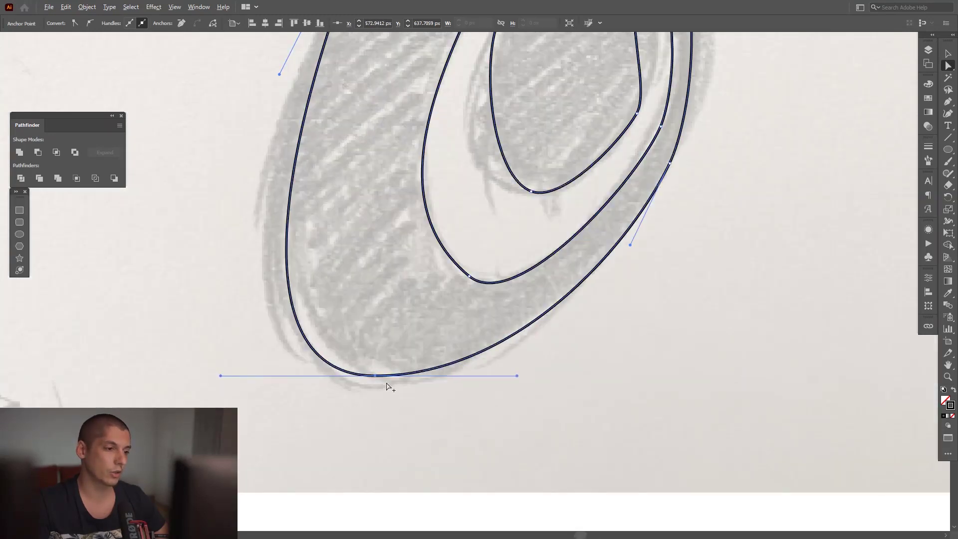
pyautogui.scroll(-2, 439, 365)
# Step: Select the anchor at the bottom of the loop's inner curve and make its handles horizontal
pyautogui.moveTo(524, 335); pyautogui.dragTo(546, 363)
pyautogui.scroll(1, 504, 329)
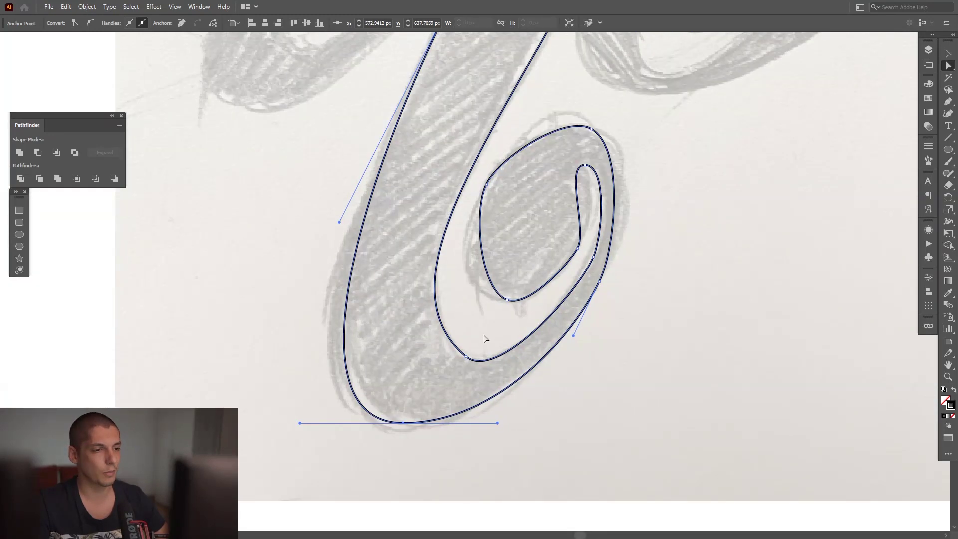
pyautogui.moveTo(472, 333); pyautogui.dragTo(441, 378)
pyautogui.scroll(1, 441, 381)
pyautogui.scroll(-1, 480, 368)
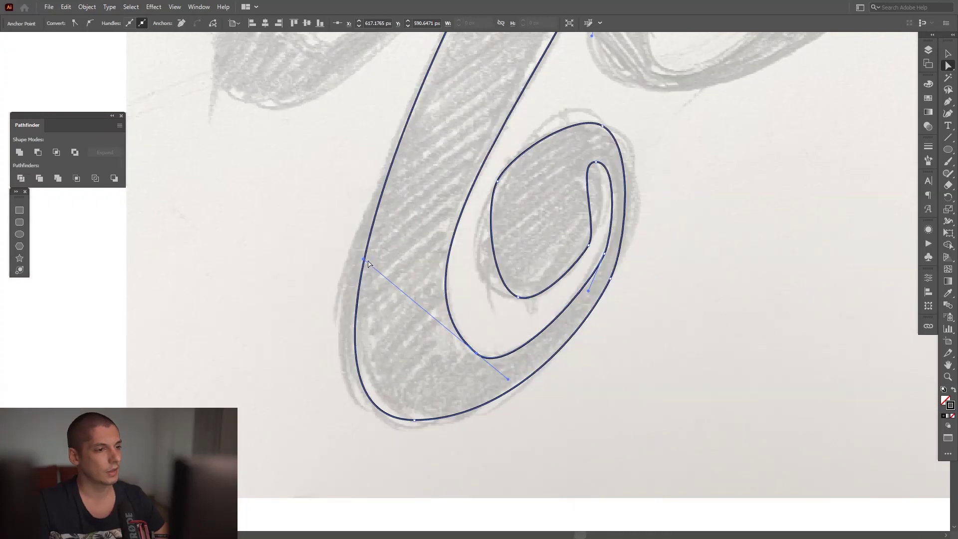
pyautogui.moveTo(367, 262); pyautogui.dragTo(369, 339)
pyautogui.moveTo(369, 353); pyautogui.dragTo(363, 334)
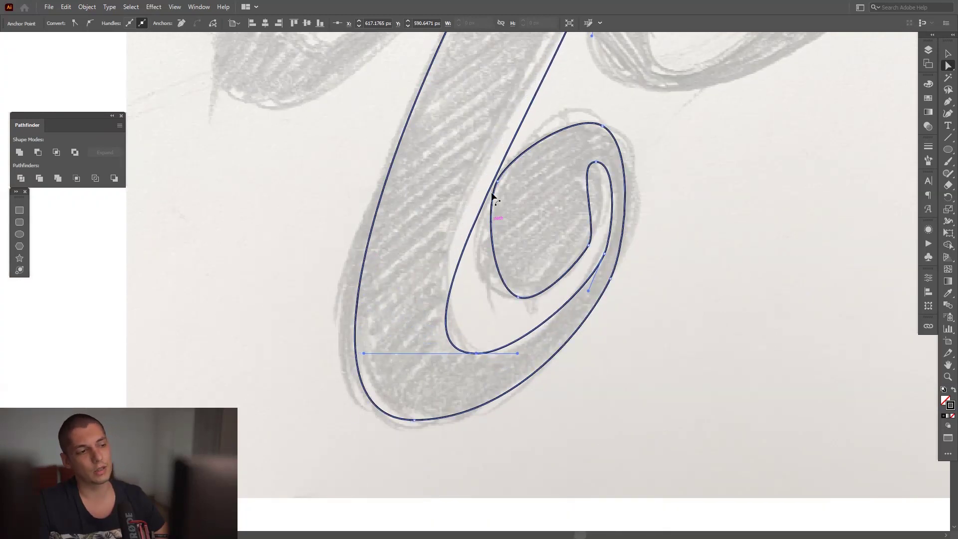
pyautogui.moveTo(487, 165); pyautogui.dragTo(441, 344)
pyautogui.scroll(-2, 477, 321)
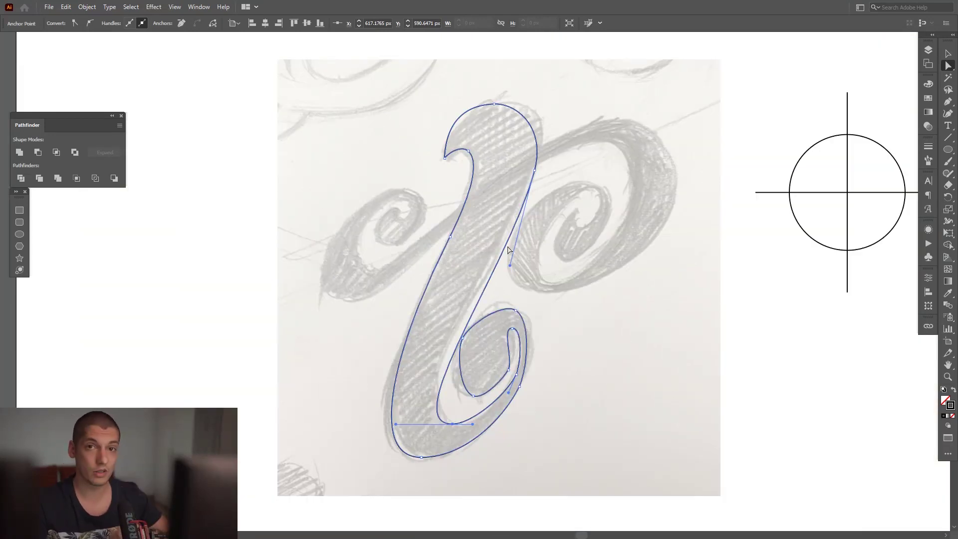
# Step: Straighten the stem's right edge by angling the head's right anchor's lower handle along the stem, and adjust its upper handle
pyautogui.scroll(1, 510, 245)
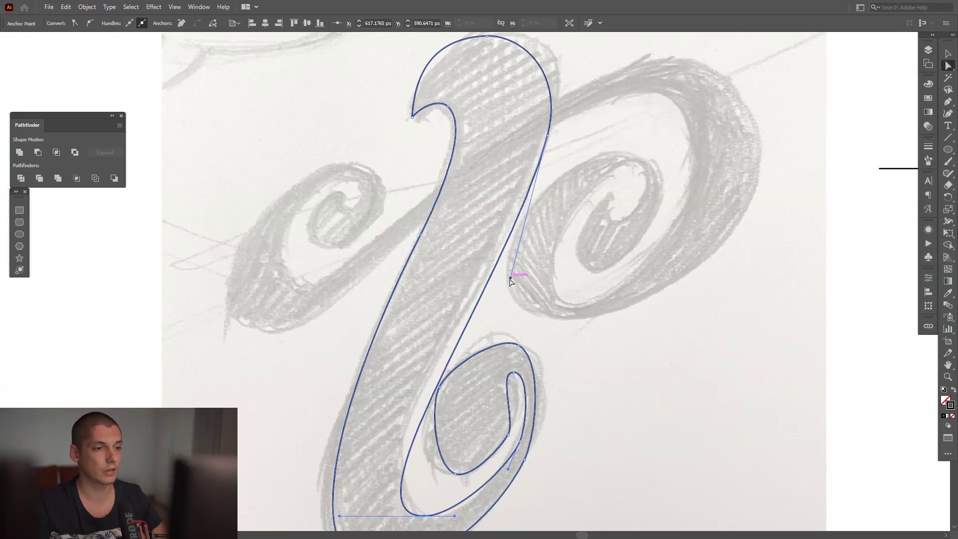
pyautogui.moveTo(510, 278); pyautogui.dragTo(474, 288)
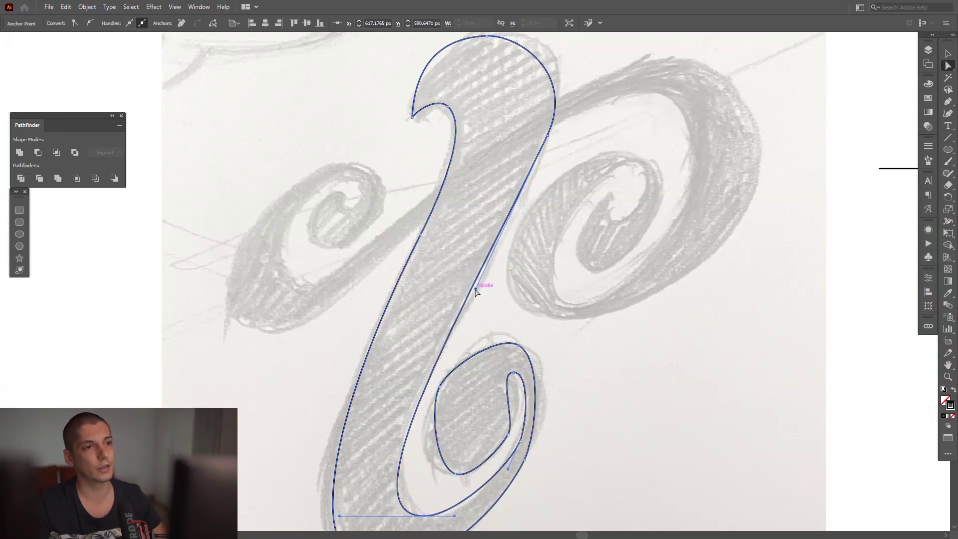
pyautogui.moveTo(571, 127); pyautogui.dragTo(545, 239)
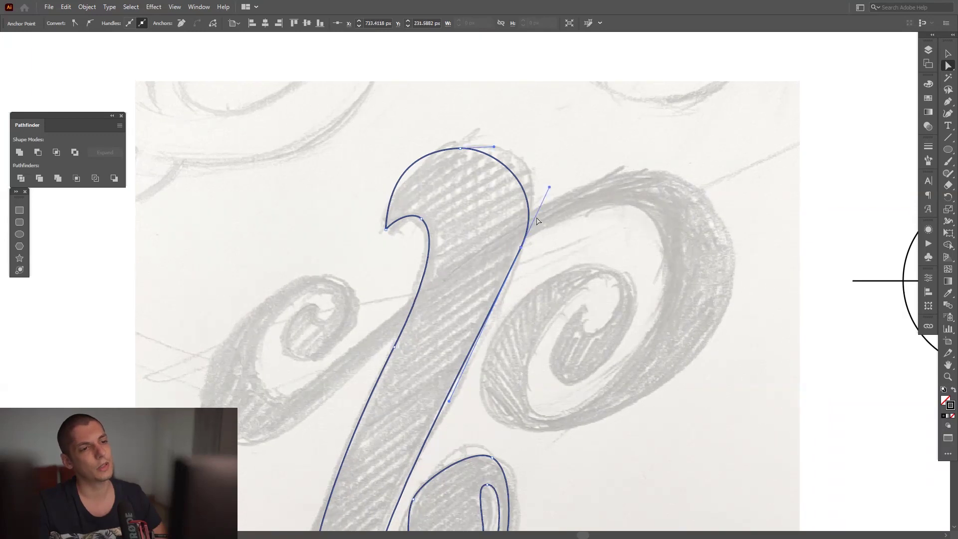
pyautogui.moveTo(549, 187); pyautogui.dragTo(550, 188)
pyautogui.click(564, 210)
# Step: Widen the loop's outer right curve with its anchor's upper handle, and smooth the anchor on the ball's left side
pyautogui.moveTo(492, 464); pyautogui.dragTo(559, 244)
pyautogui.scroll(1, 557, 282)
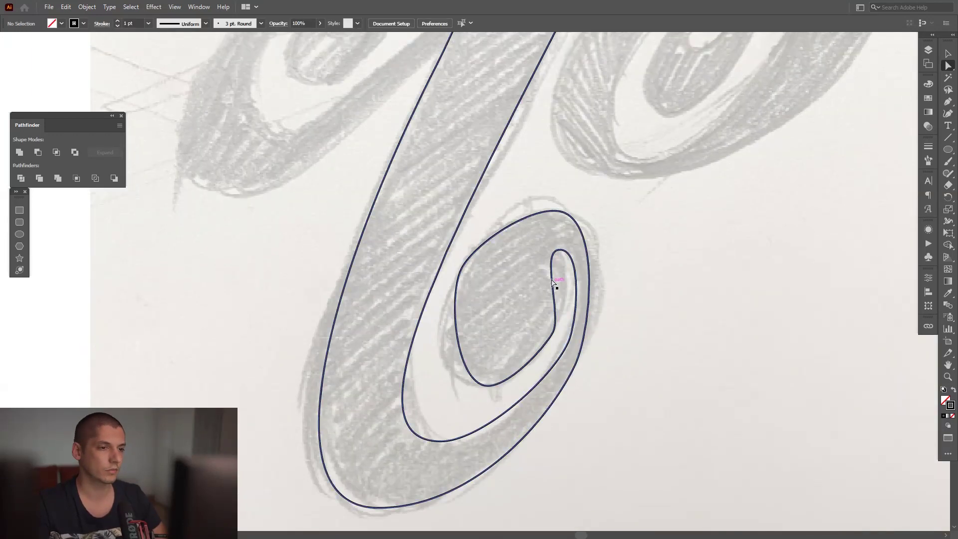
pyautogui.click(574, 367)
pyautogui.moveTo(601, 315); pyautogui.dragTo(603, 313)
pyautogui.click(462, 269)
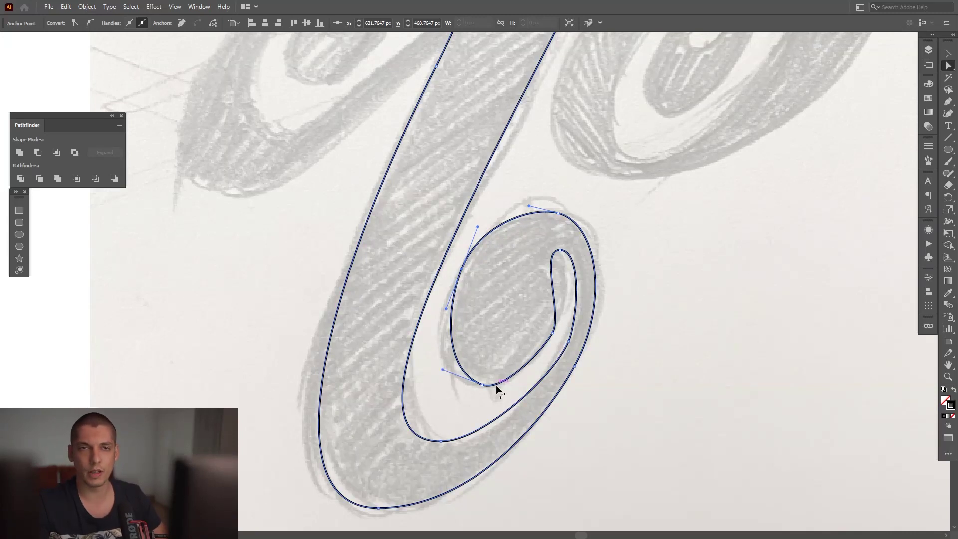
pyautogui.moveTo(507, 322); pyautogui.dragTo(531, 325)
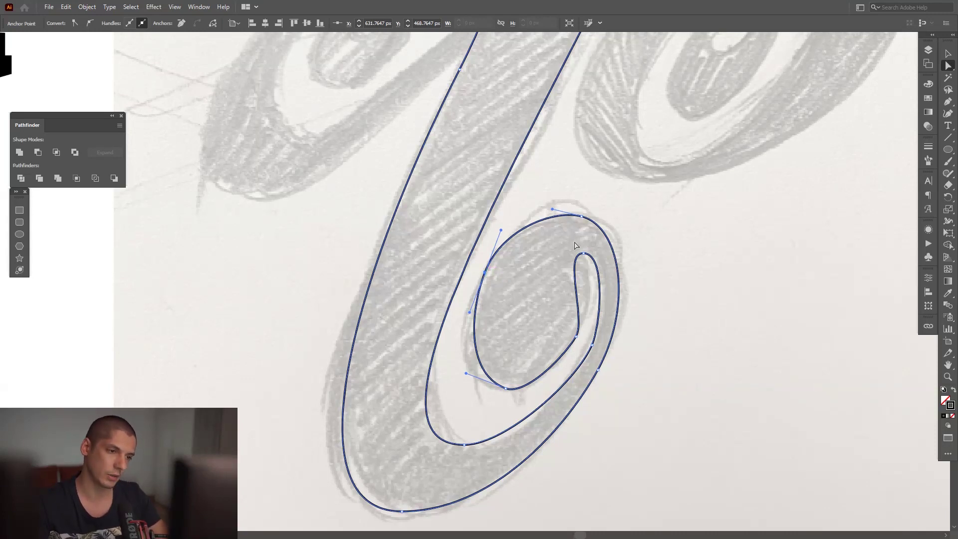
# Step: Delete the anchor on the ball's left side and lengthen the ball's top and bottom anchor handles to round it
pyautogui.moveTo(948, 101); pyautogui.dragTo(881, 111)
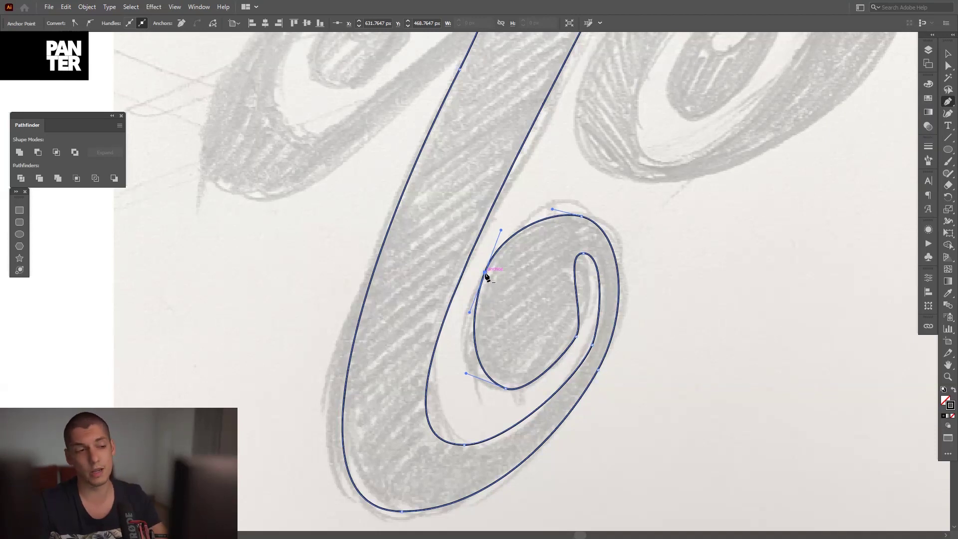
pyautogui.click(486, 273)
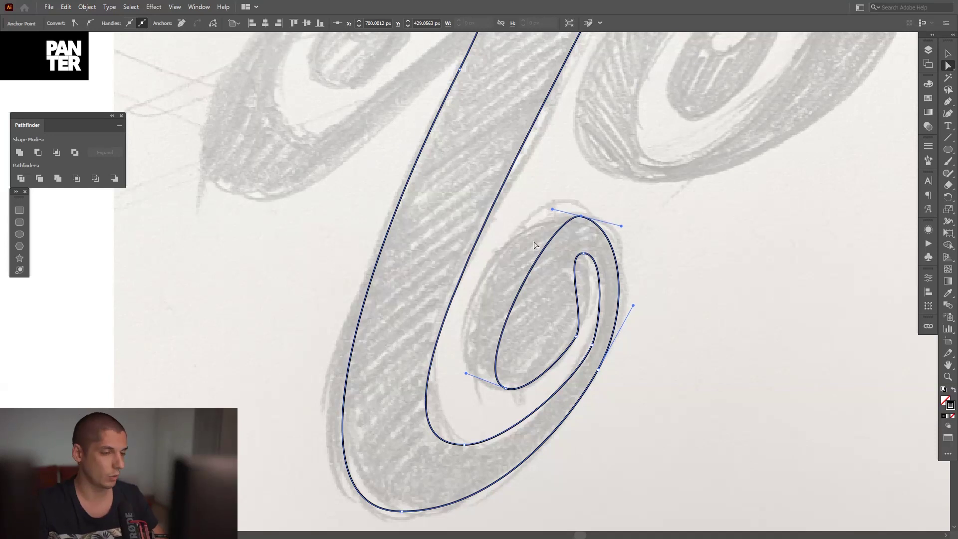
pyautogui.moveTo(552, 209); pyautogui.dragTo(490, 201)
pyautogui.moveTo(466, 373); pyautogui.dragTo(447, 388)
# Step: Delete the extra anchor on the ball's lower right side so the inner gap ends in a point
pyautogui.moveTo(577, 337); pyautogui.dragTo(579, 322)
pyautogui.moveTo(564, 255); pyautogui.dragTo(592, 290)
pyautogui.press('p')
pyautogui.click(580, 314)
pyautogui.click(590, 273)
pyautogui.press('a')
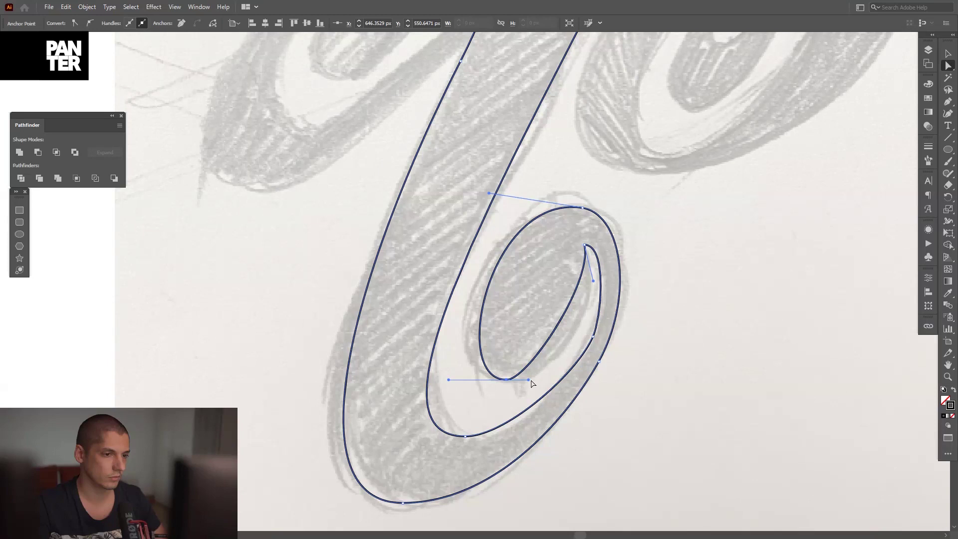
# Step: Round the ball's right side by extending its bottom handle, and reshape the inner gap with the tip and neighbouring anchor handles
pyautogui.moveTo(529, 379); pyautogui.dragTo(577, 382)
pyautogui.moveTo(593, 281); pyautogui.dragTo(608, 280)
pyautogui.click(592, 337)
pyautogui.moveTo(583, 363); pyautogui.dragTo(567, 404)
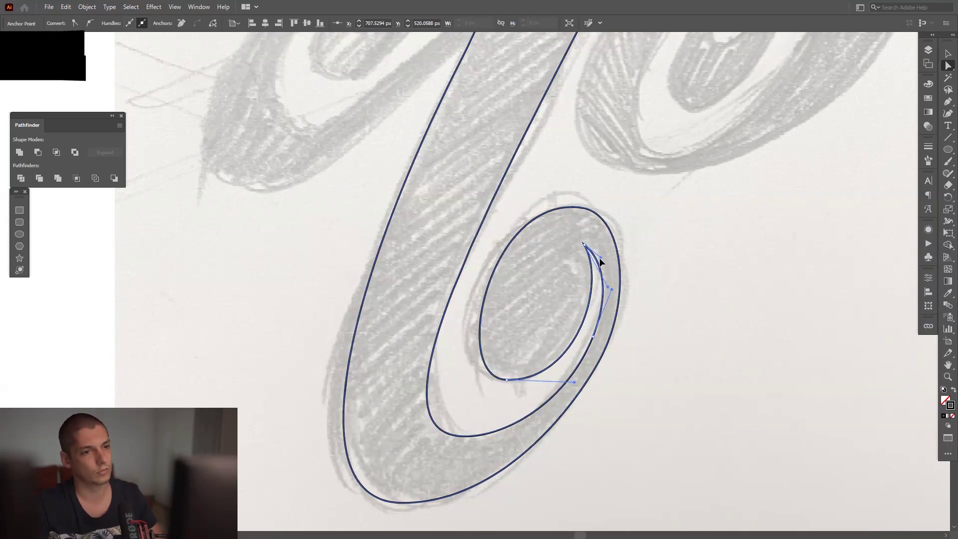
pyautogui.moveTo(574, 217)
pyautogui.mouseDown()
pyautogui.moveTo(585, 224)
pyautogui.moveTo(568, 225)
pyautogui.mouseUp()
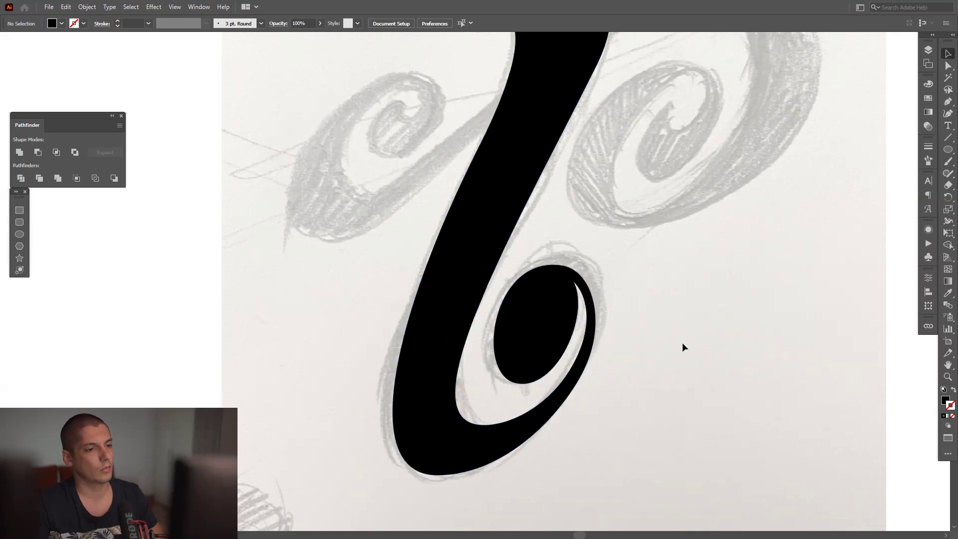
# Step: Examine the curves and stroke thickness of the black-filled letter against the sketch, up close and as a whole
pyautogui.scroll(-5, 682, 342)
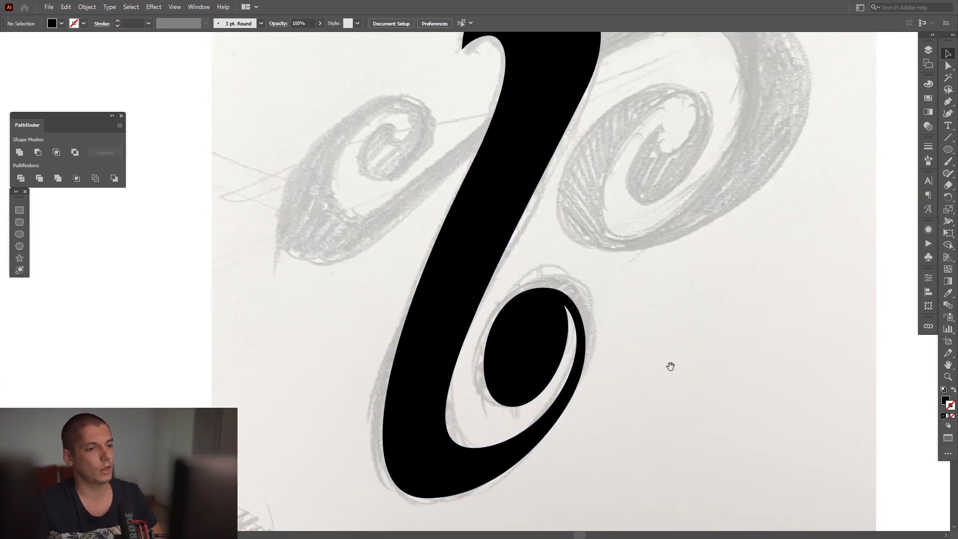
pyautogui.scroll(2, 475, 395)
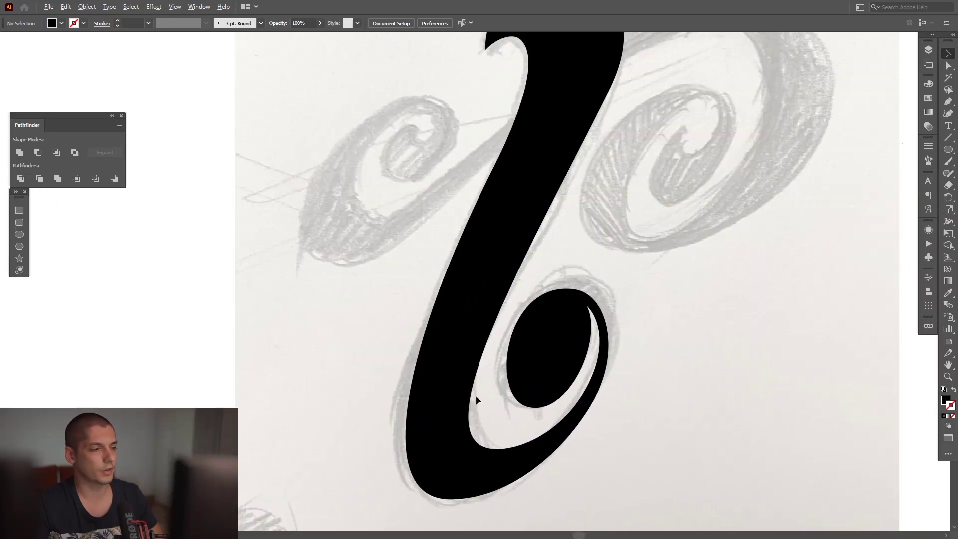
pyautogui.scroll(-3, 620, 360)
pyautogui.scroll(3, 598, 349)
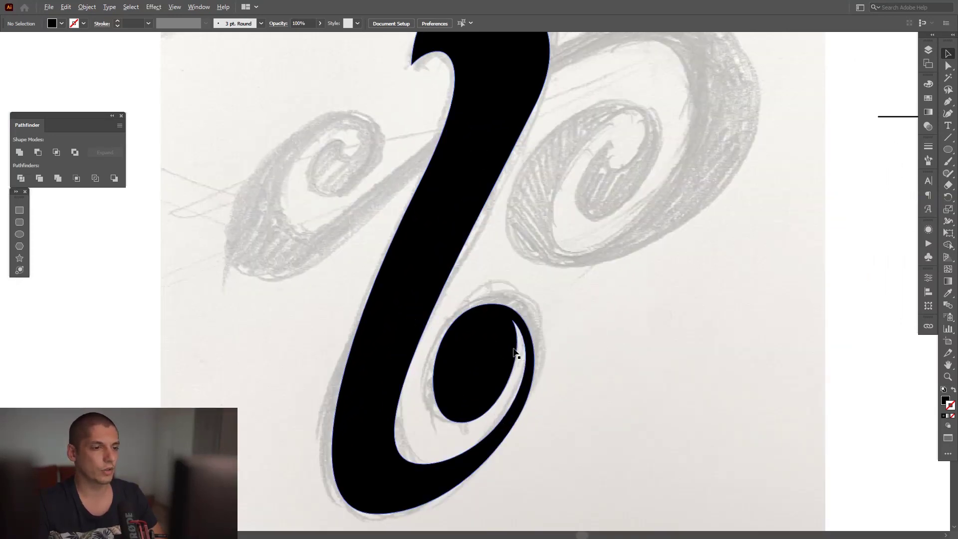
pyautogui.scroll(-2, 618, 351)
pyautogui.scroll(1, 600, 357)
pyautogui.scroll(-1, 614, 359)
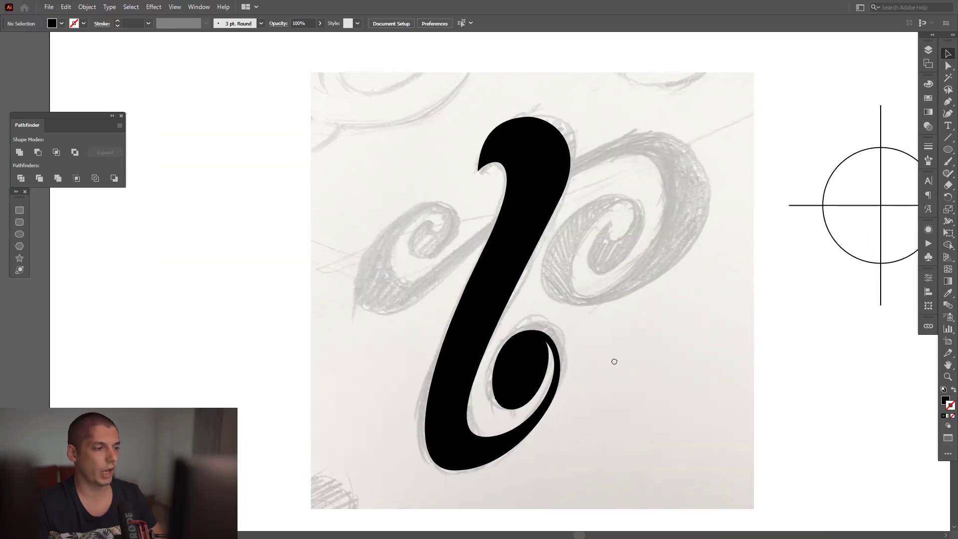
pyautogui.scroll(2, 520, 336)
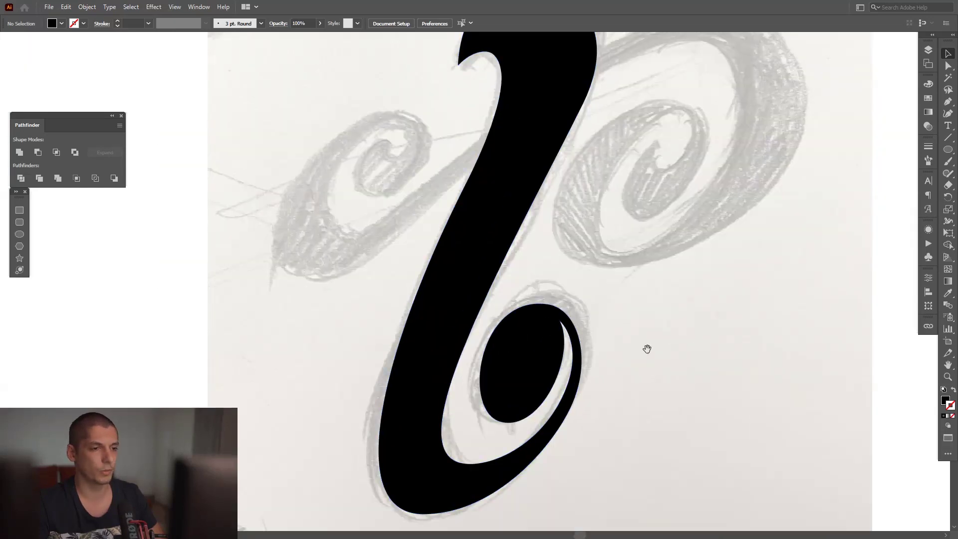
pyautogui.scroll(-2, 646, 345)
pyautogui.scroll(-2, 646, 345)
# Step: Select the letter's bottom anchor and move it up and to the right to thin the bottom curve
pyautogui.press('a')
pyautogui.scroll(2, 577, 417)
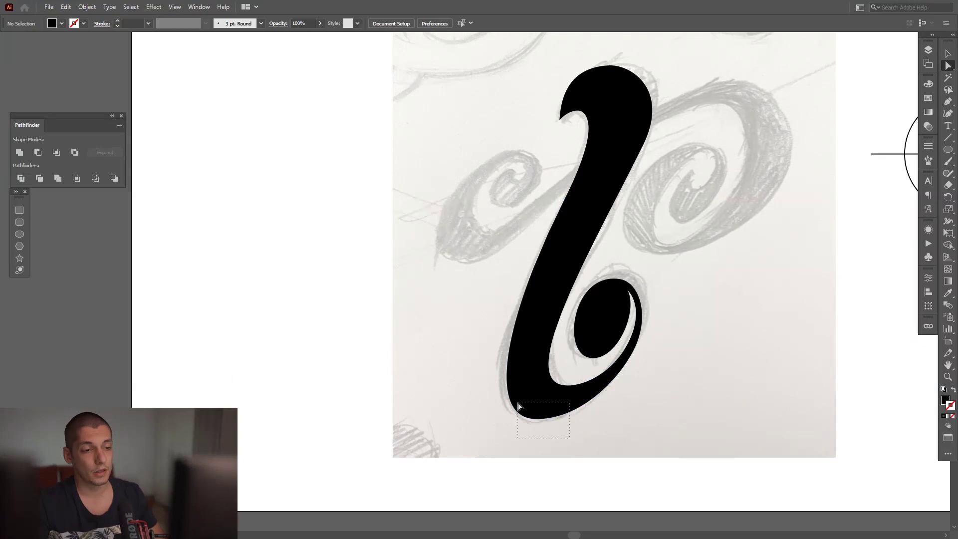
pyautogui.moveTo(518, 406); pyautogui.dragTo(519, 406)
pyautogui.scroll(2, 521, 405)
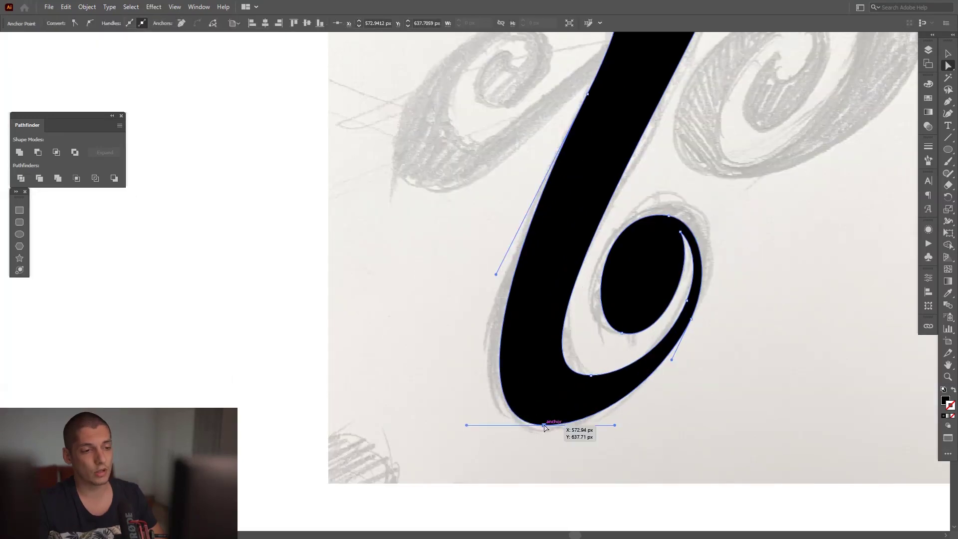
pyautogui.moveTo(545, 425); pyautogui.dragTo(558, 404)
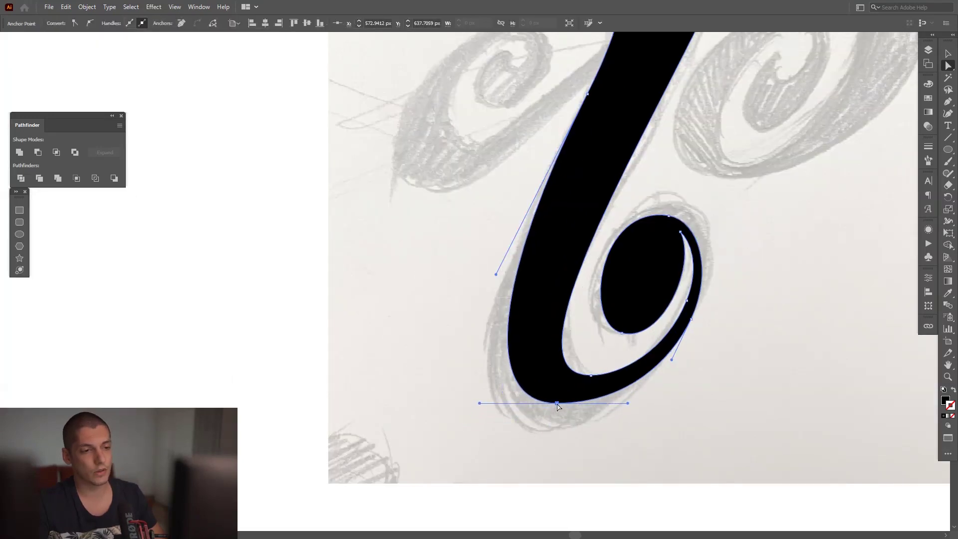
# Step: Tilt the bottom anchor's handles off horizontal, shift the anchor up and left, and review the whole deselected letter
pyautogui.moveTo(629, 403); pyautogui.dragTo(622, 421)
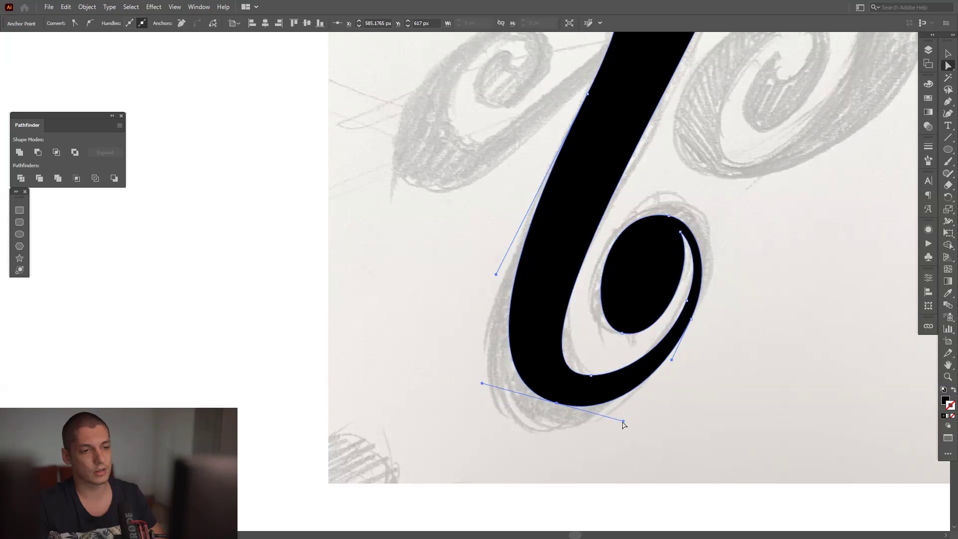
pyautogui.moveTo(554, 401); pyautogui.dragTo(548, 393)
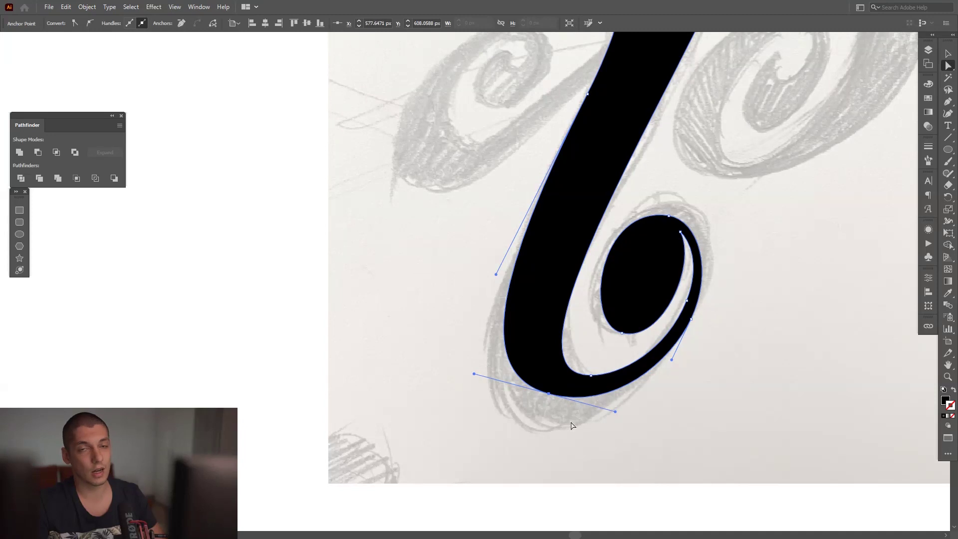
pyautogui.click(573, 427)
pyautogui.scroll(3, 666, 420)
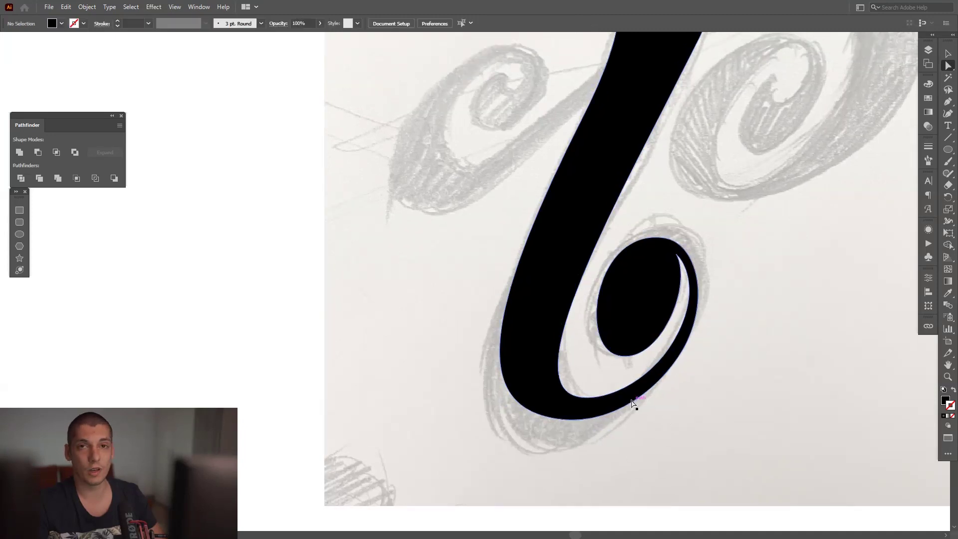
pyautogui.scroll(-3, 666, 410)
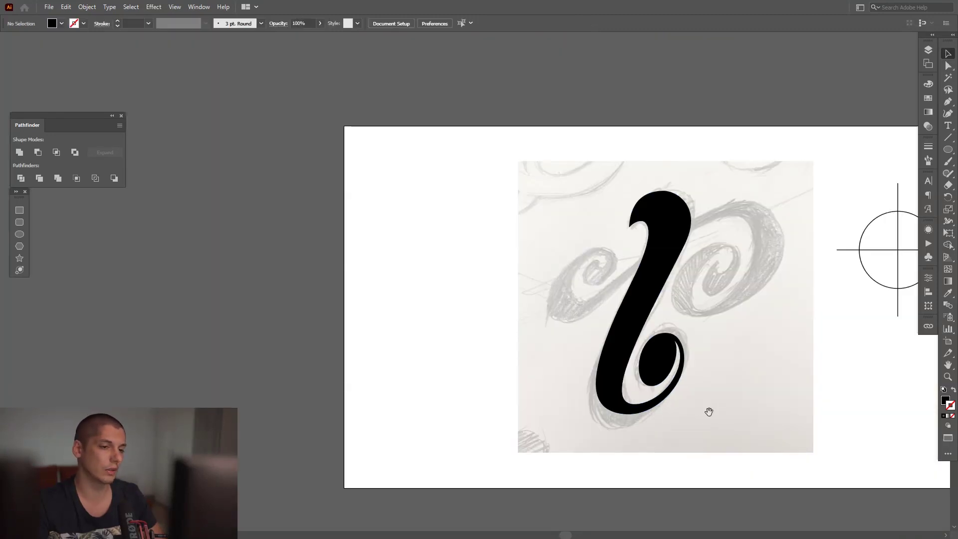
pyautogui.moveTo(709, 412); pyautogui.dragTo(644, 408)
pyautogui.scroll(1, 650, 389)
pyautogui.moveTo(658, 375); pyautogui.dragTo(611, 368)
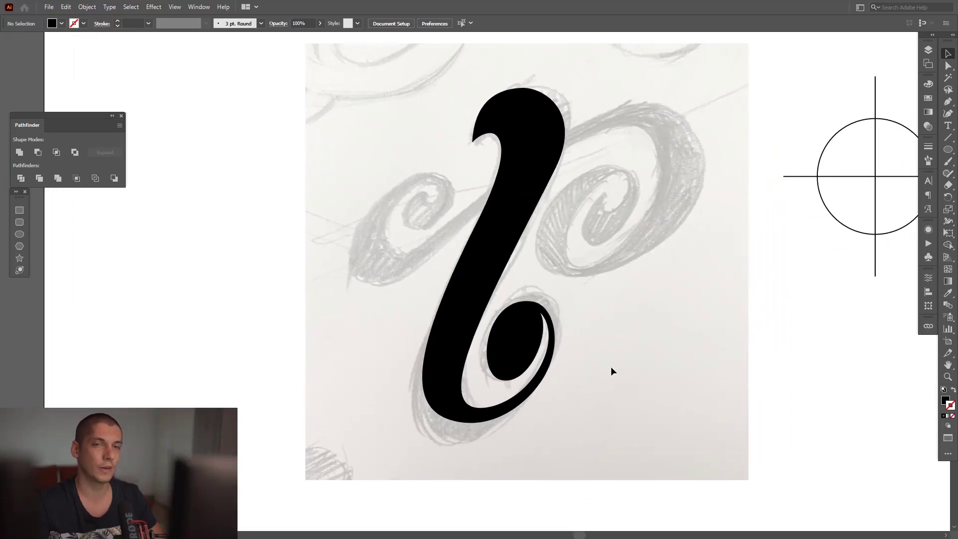